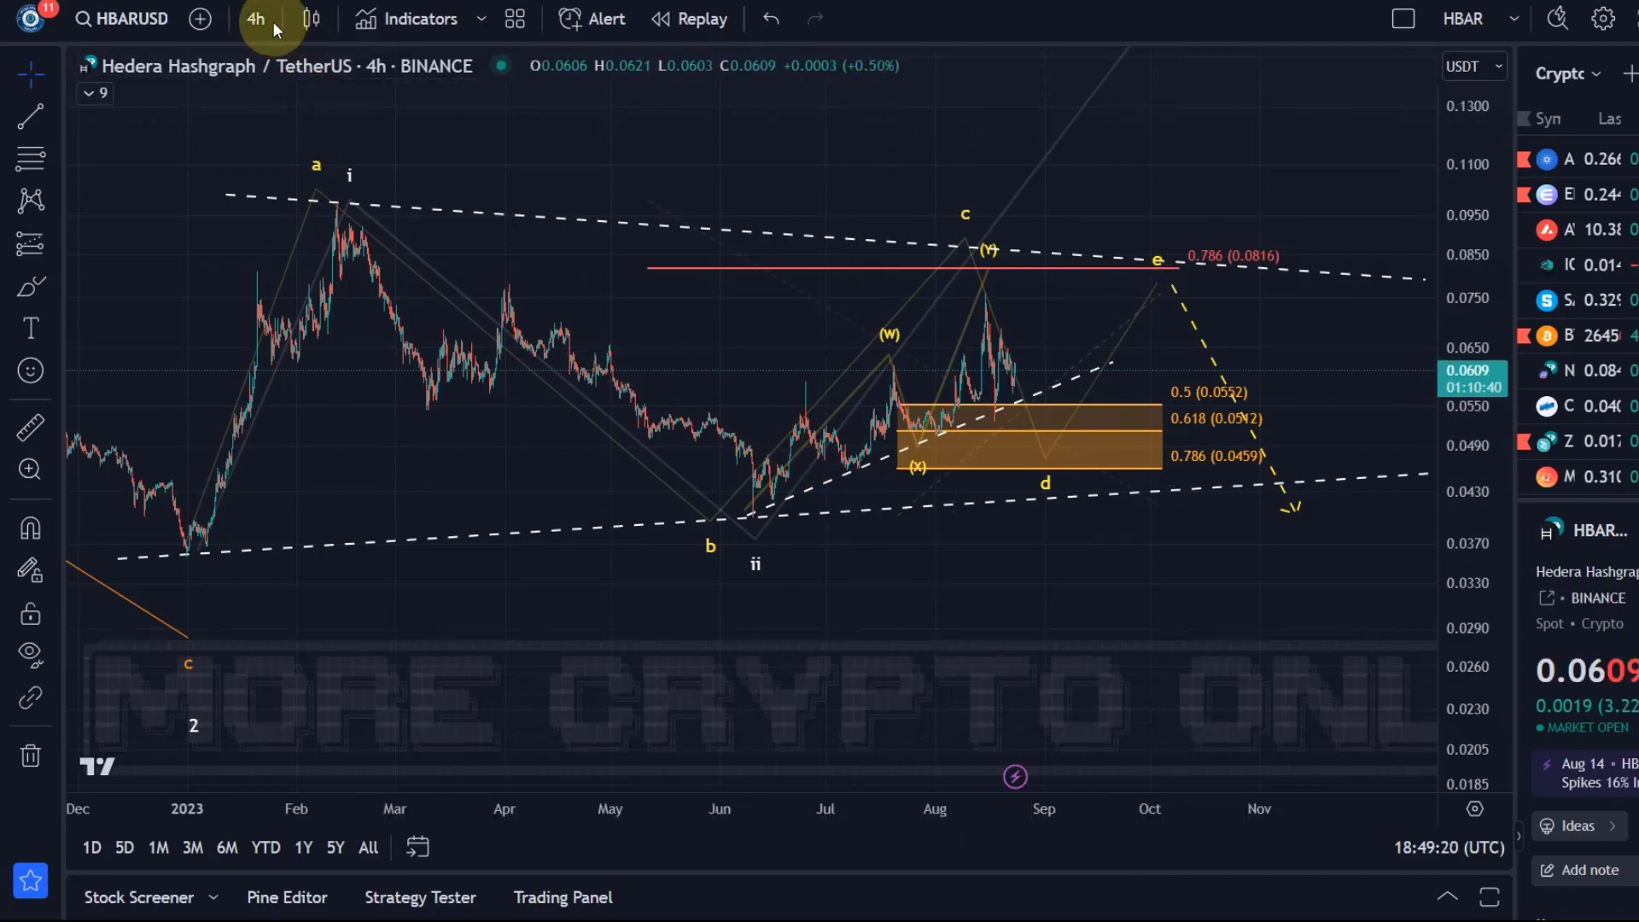
- Switch the HBAR chart to the daily timeframe
left_click_drag(194, 263, 64, 292)
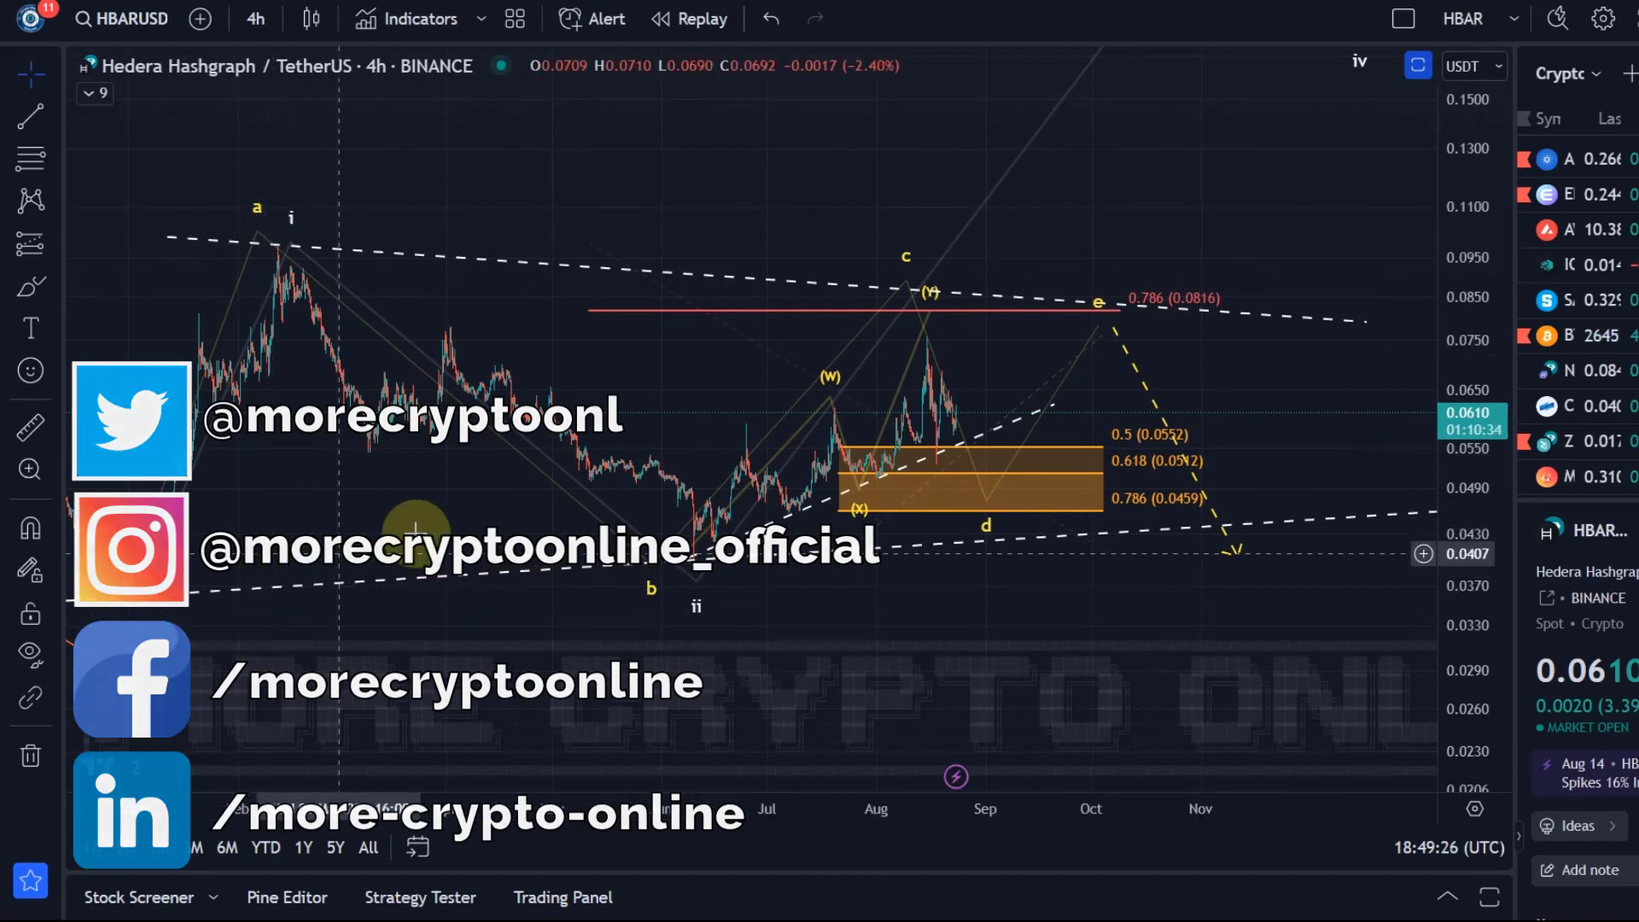
left_click(261, 19)
left_click(306, 669)
- Delete the orange Fibonacci retracement zone with the 0.5, 0.618 and 0.786 levels
scroll(702, 494, "down", 5)
scroll(703, 495, "up", 5)
left_click_drag(764, 470, 1244, 397)
left_click(1187, 406)
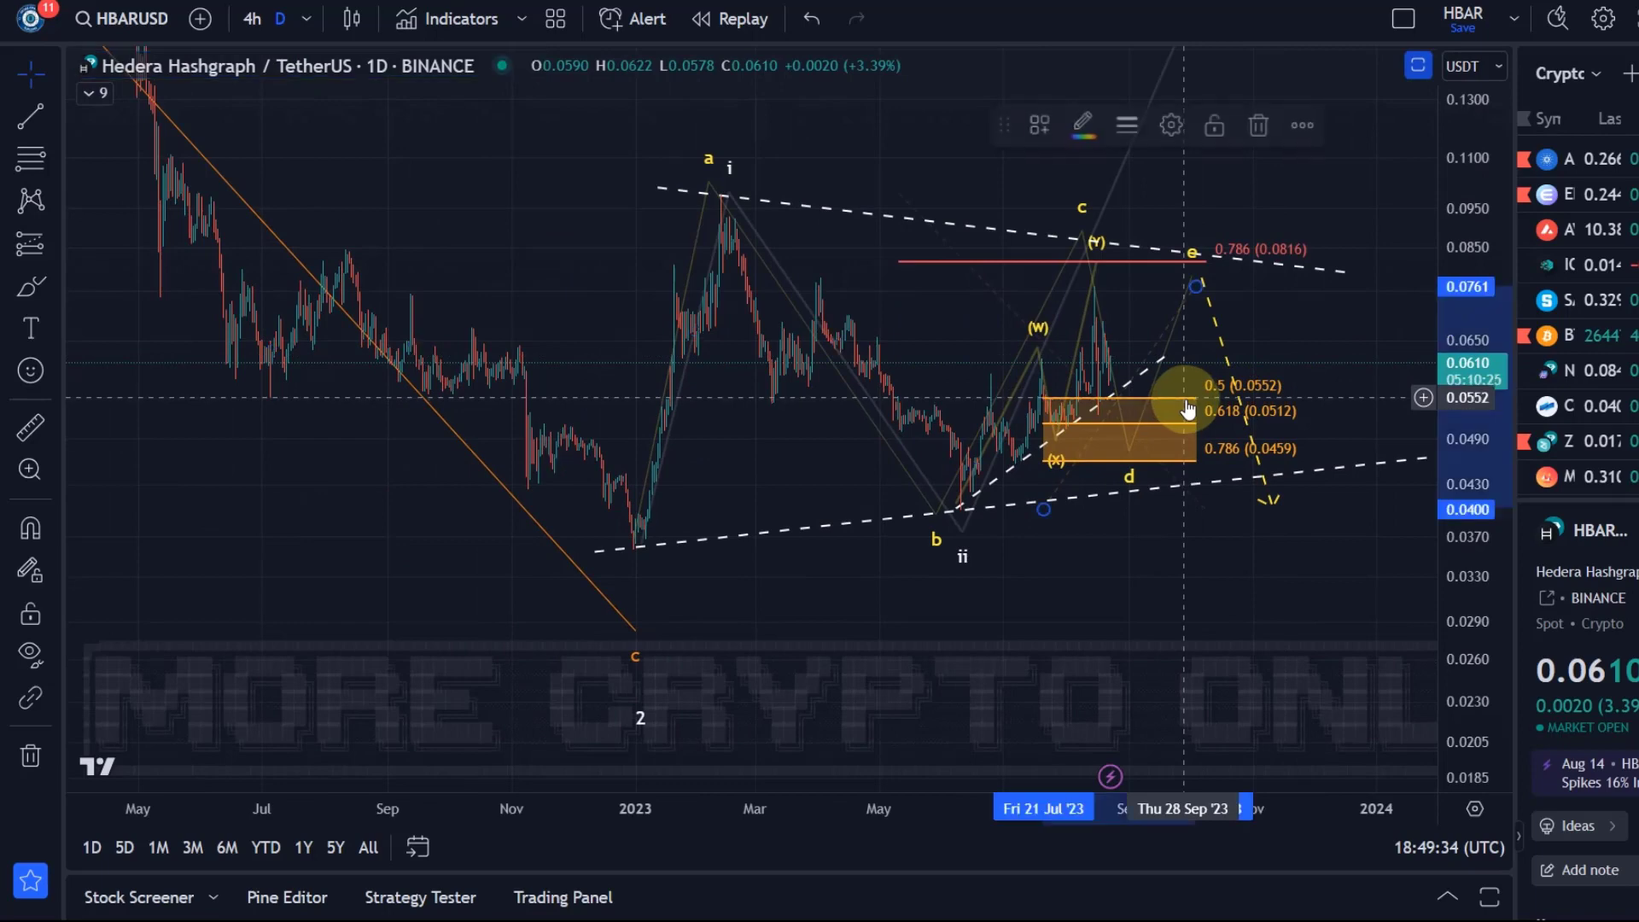
key("Delete")
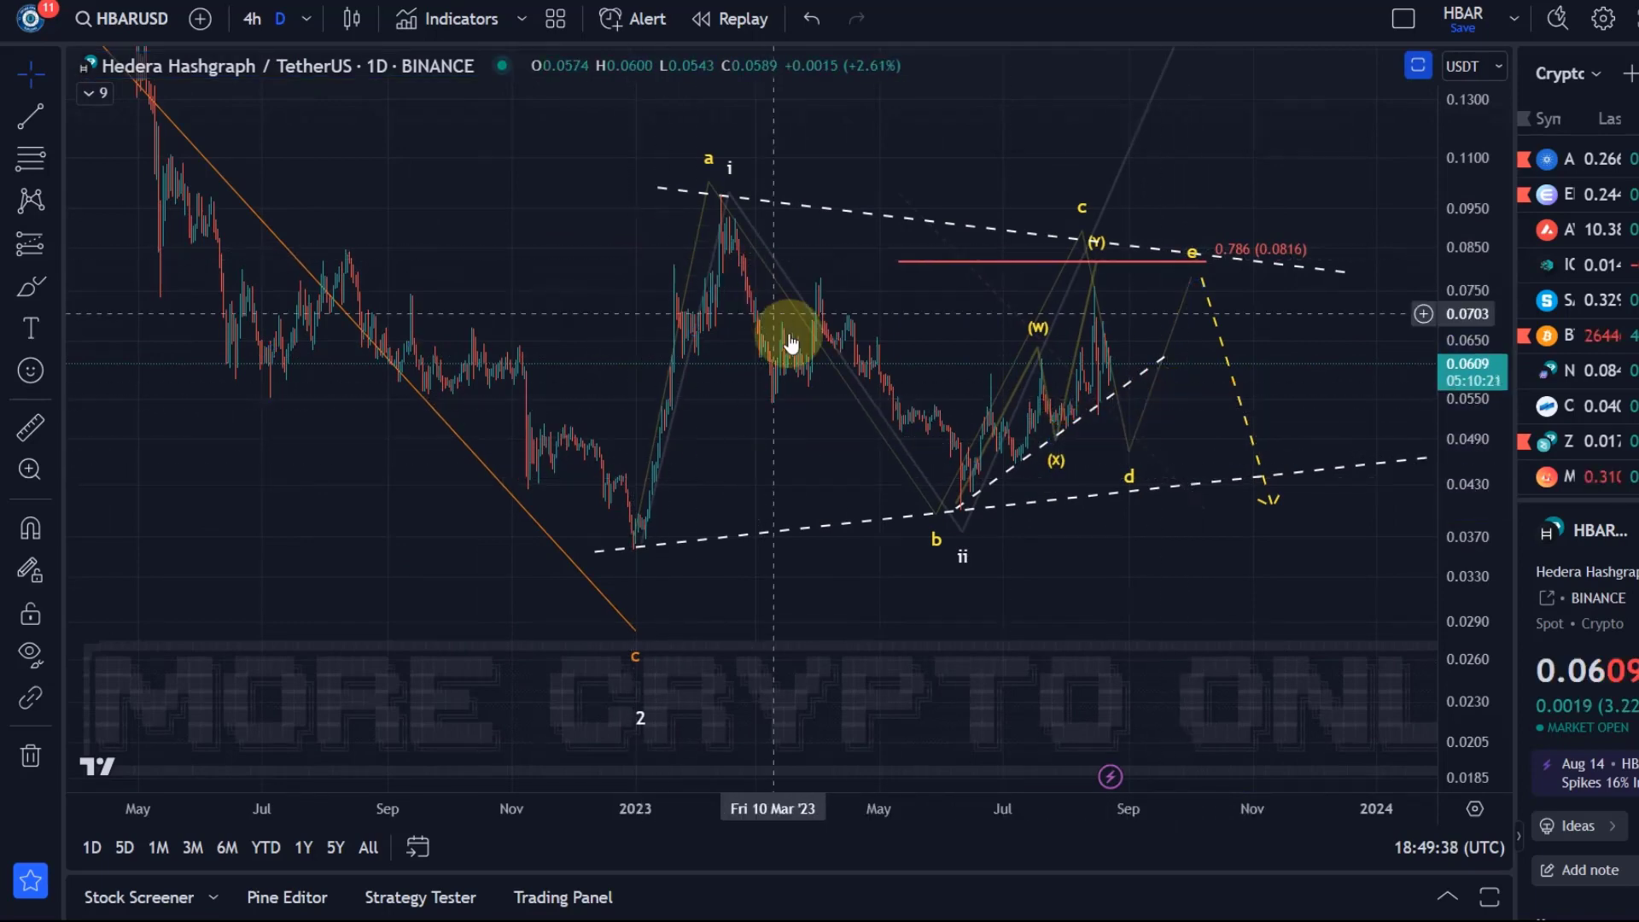
- Move the triangle's wave d point to about 0.0462 on 16 Sep '23 and shift the yellow dashed arrow to run from about 0.0696 to 0.0360
scroll(1172, 404, "up", 2)
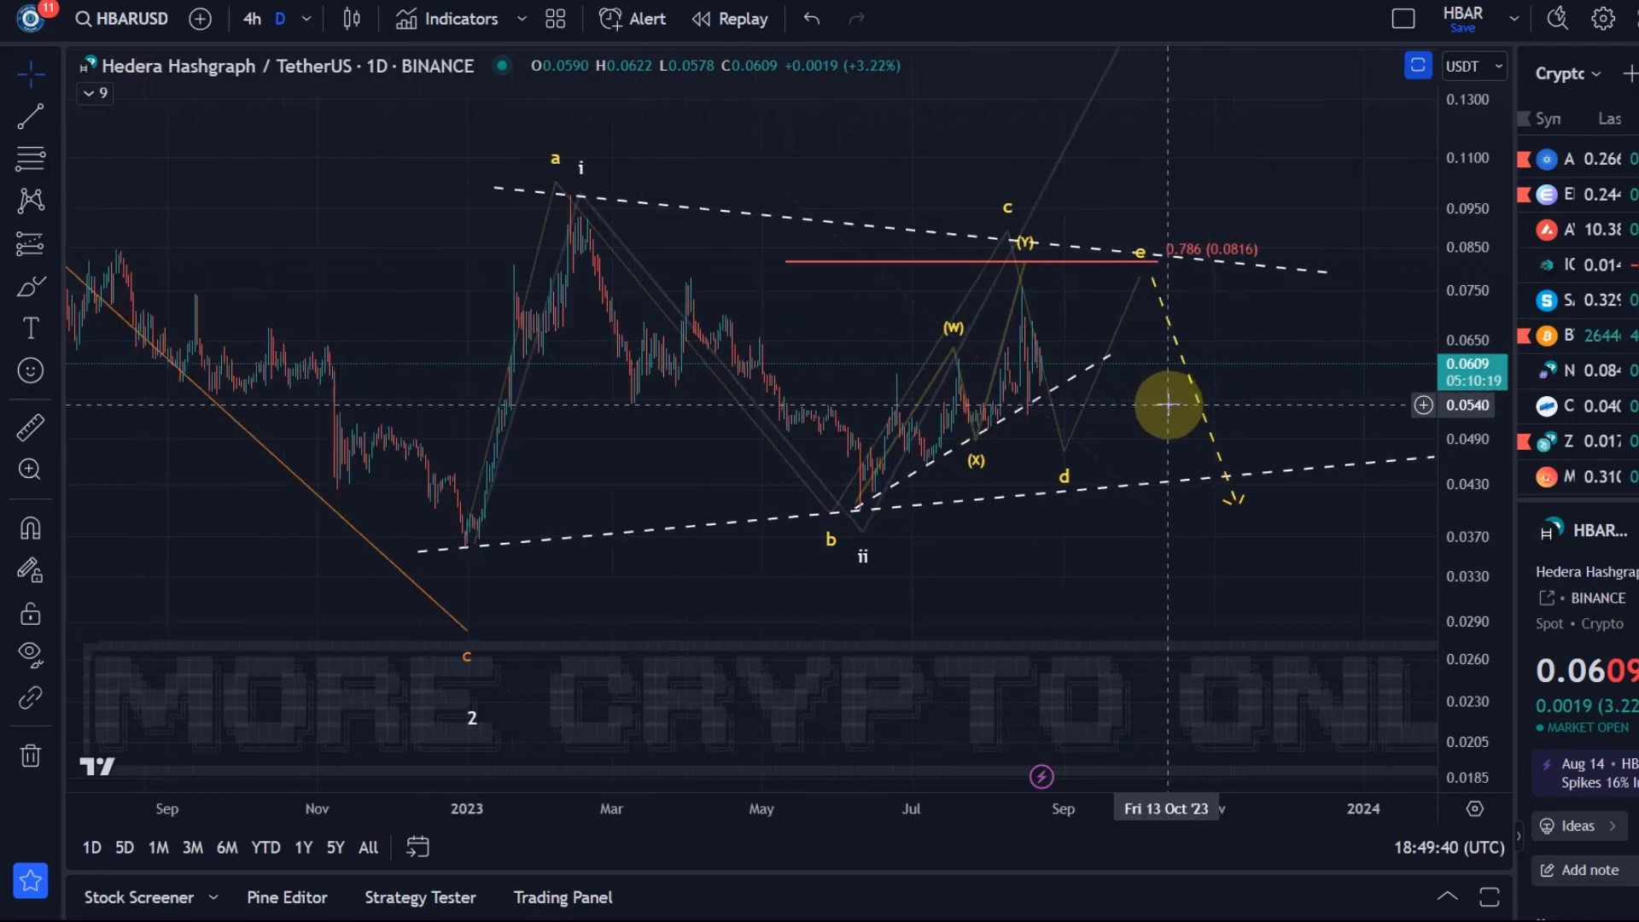
scroll(1160, 407, "up", 2)
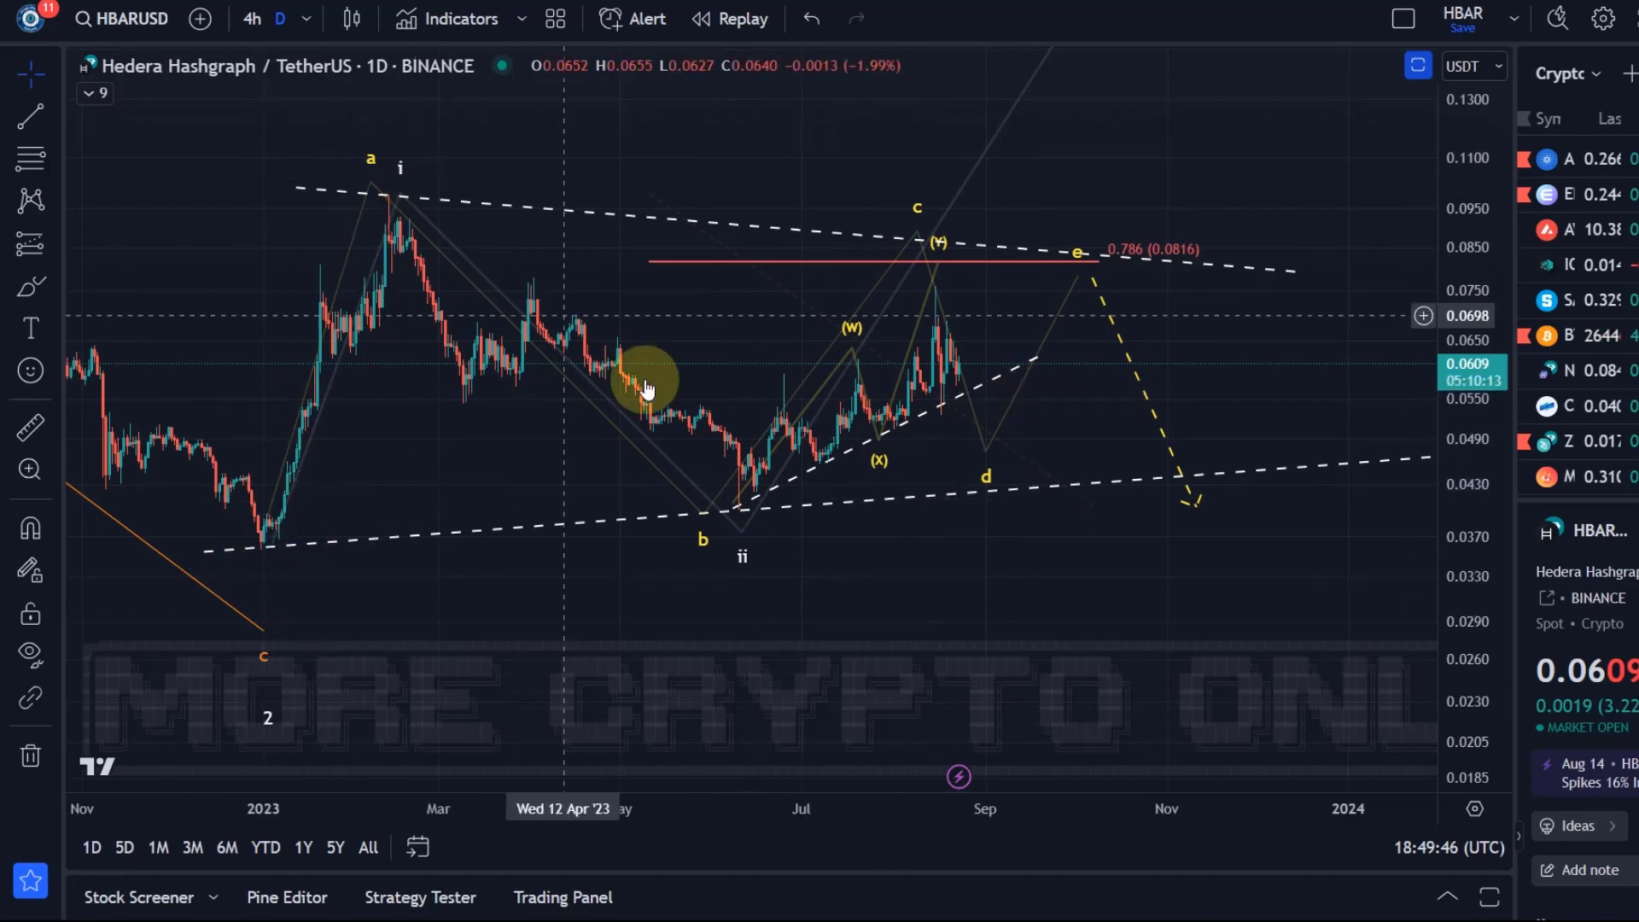
scroll(956, 312, "up", 2)
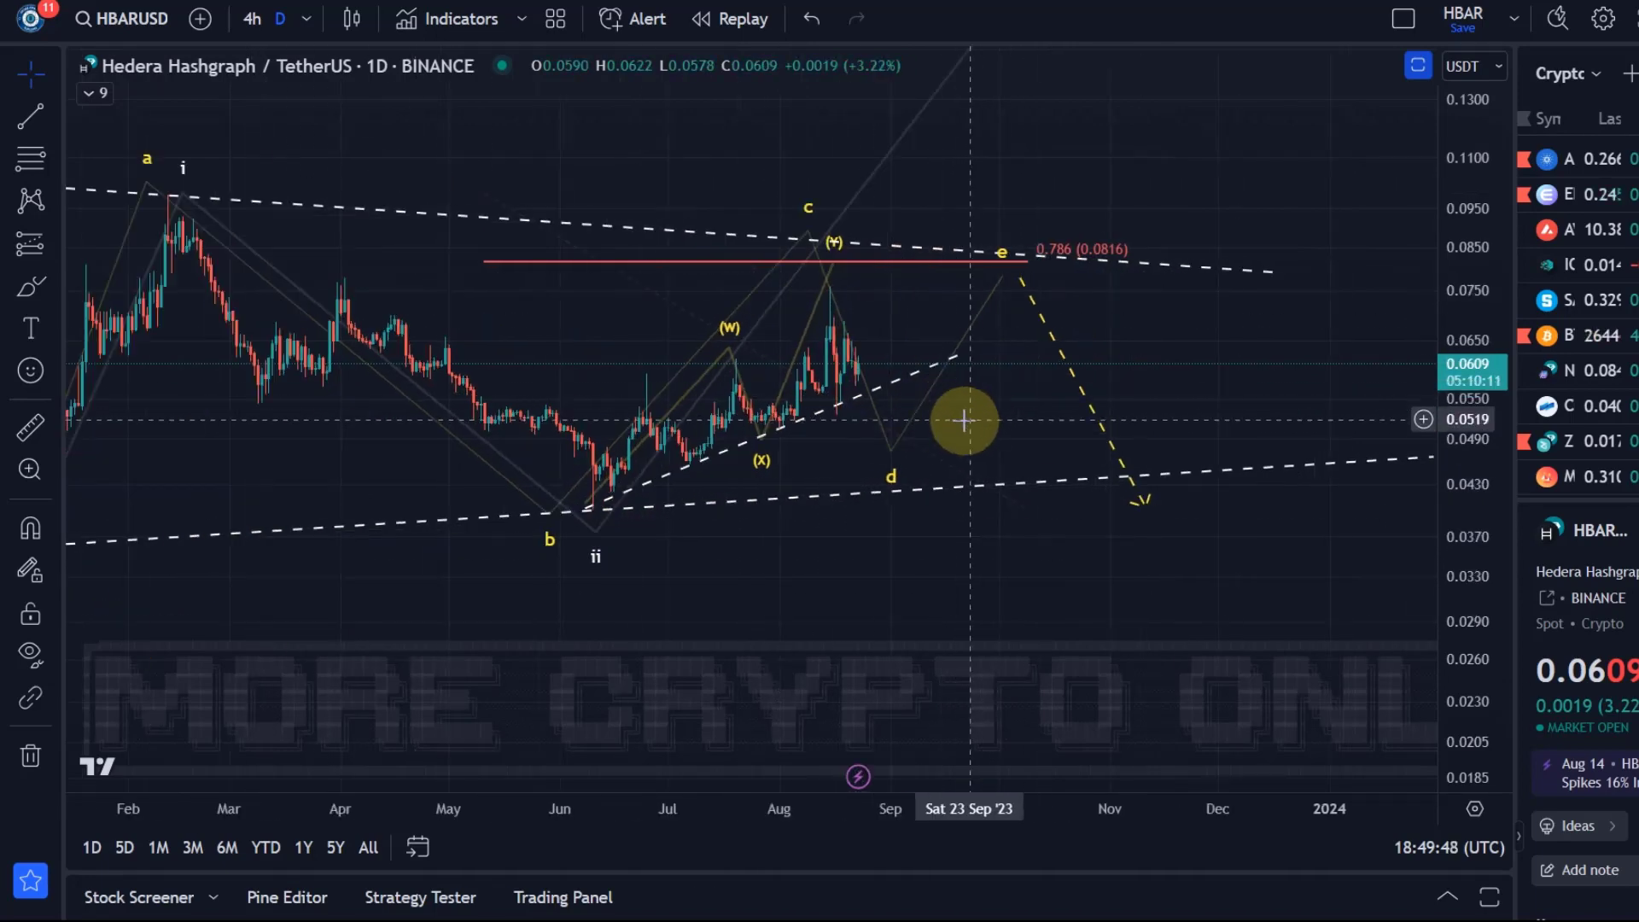
left_click_drag(885, 460, 906, 449)
scroll(957, 512, "down", 2)
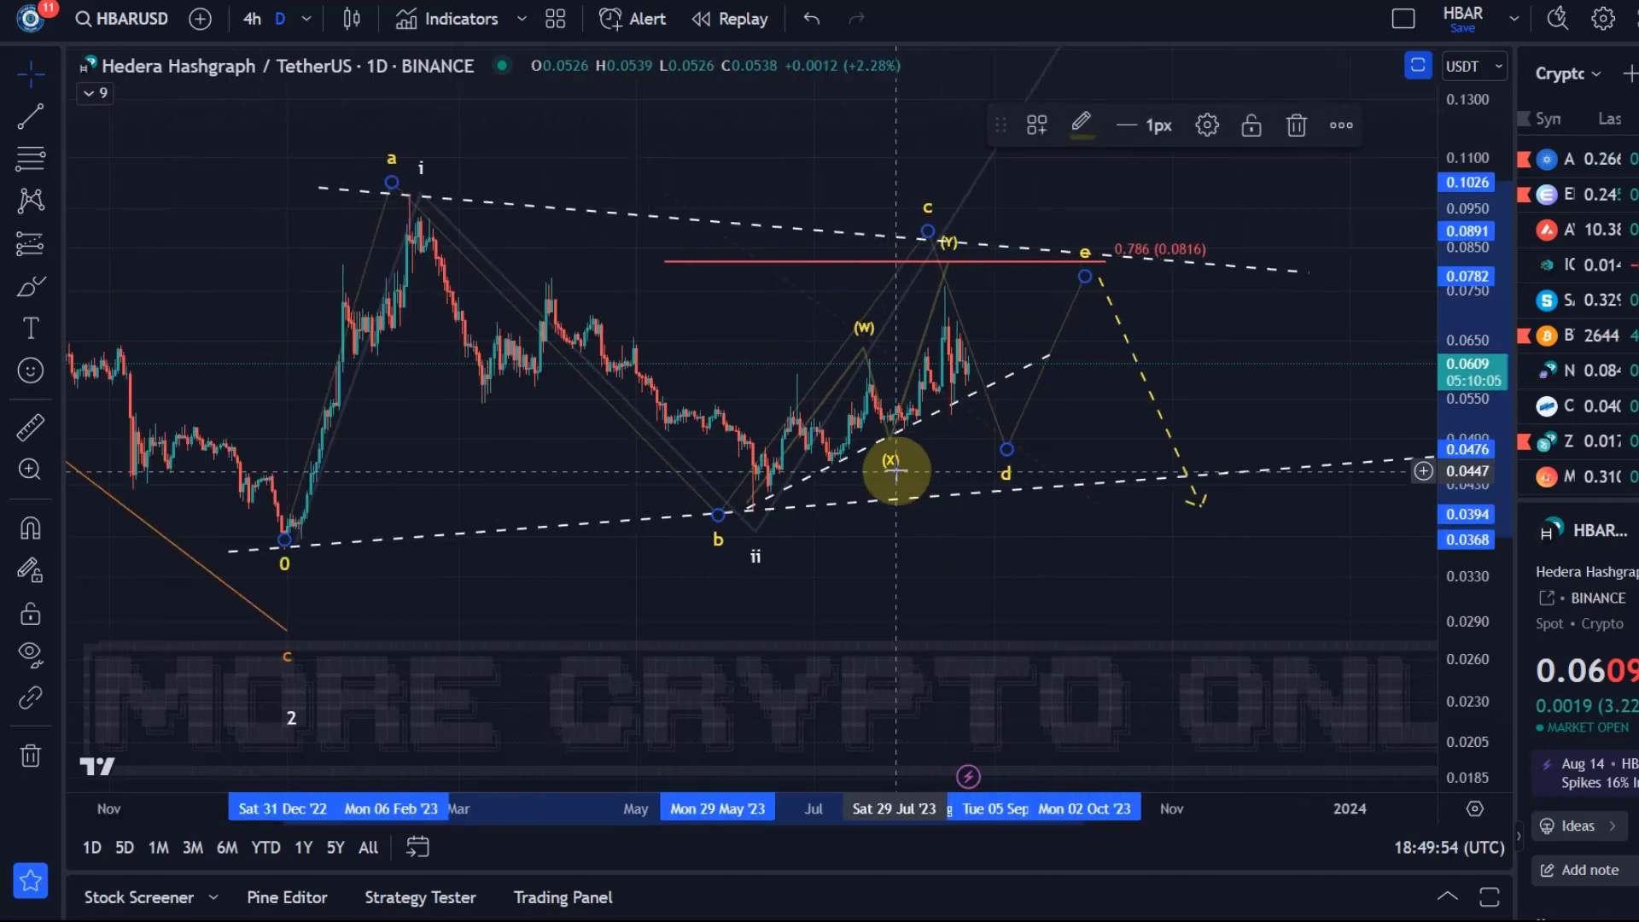
left_click_drag(1072, 574, 1075, 646)
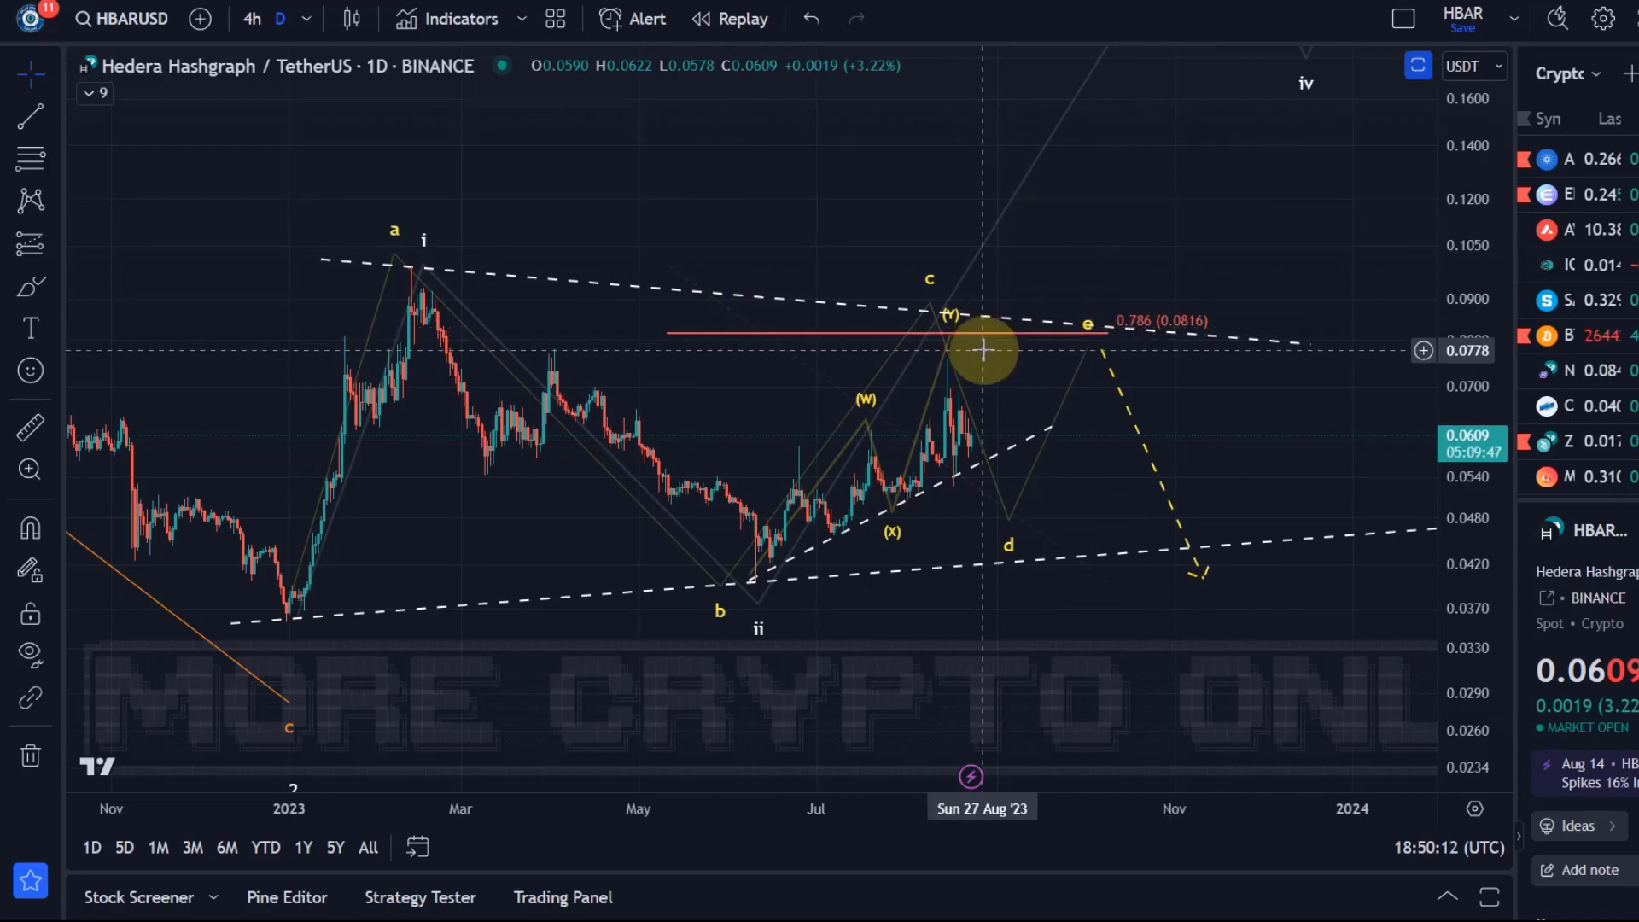
left_click_drag(1175, 230, 1058, 165)
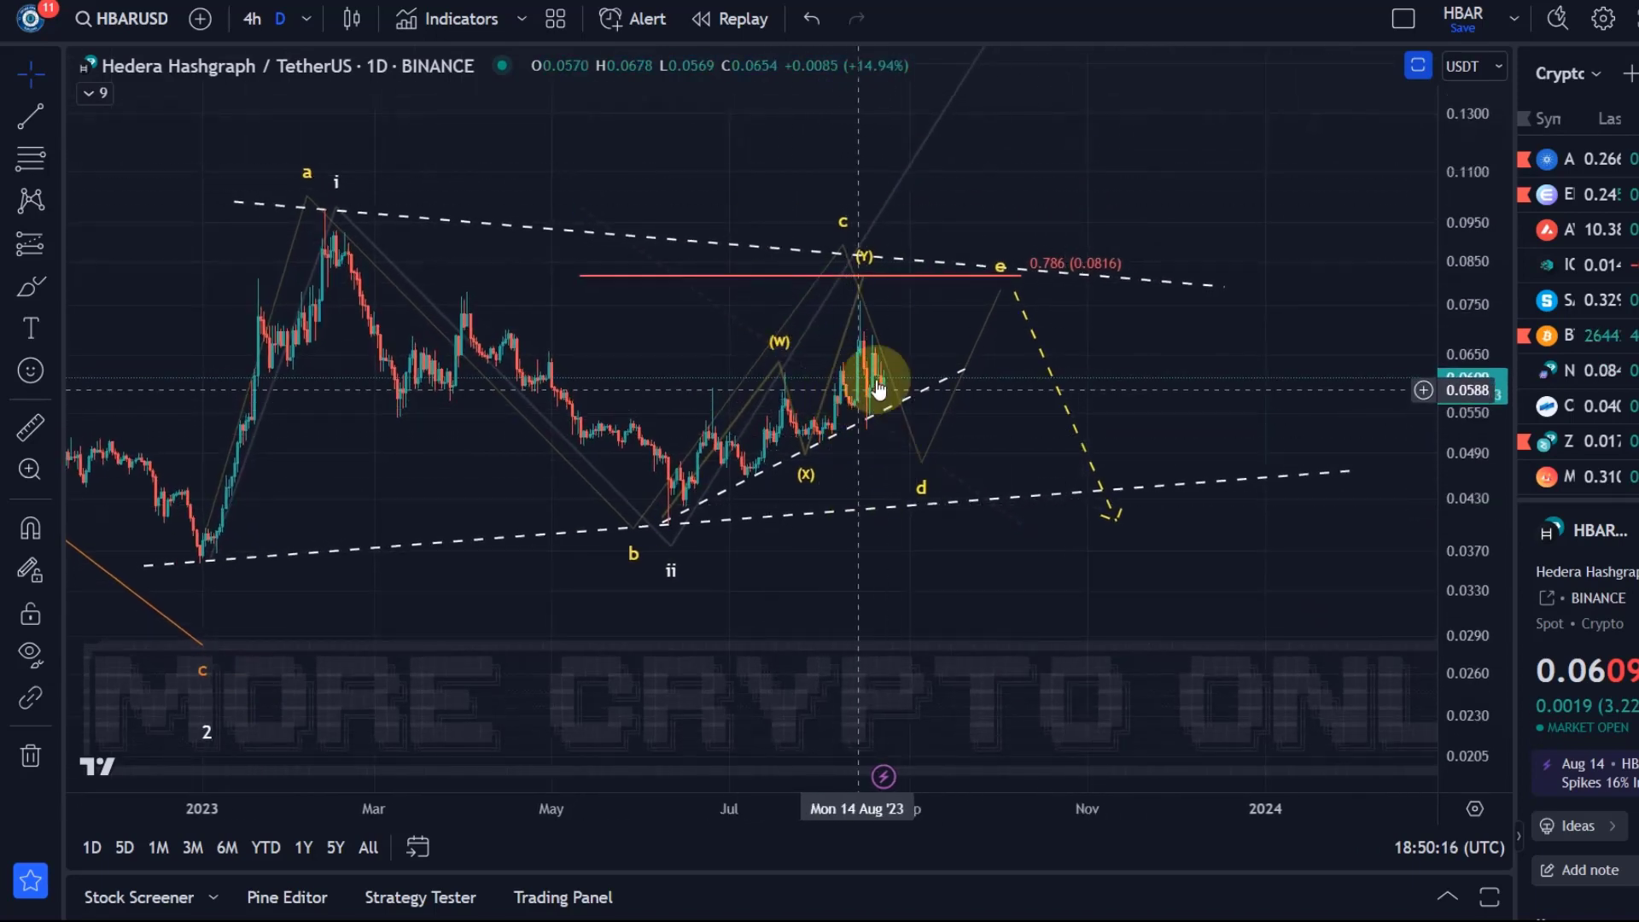
left_click(927, 466)
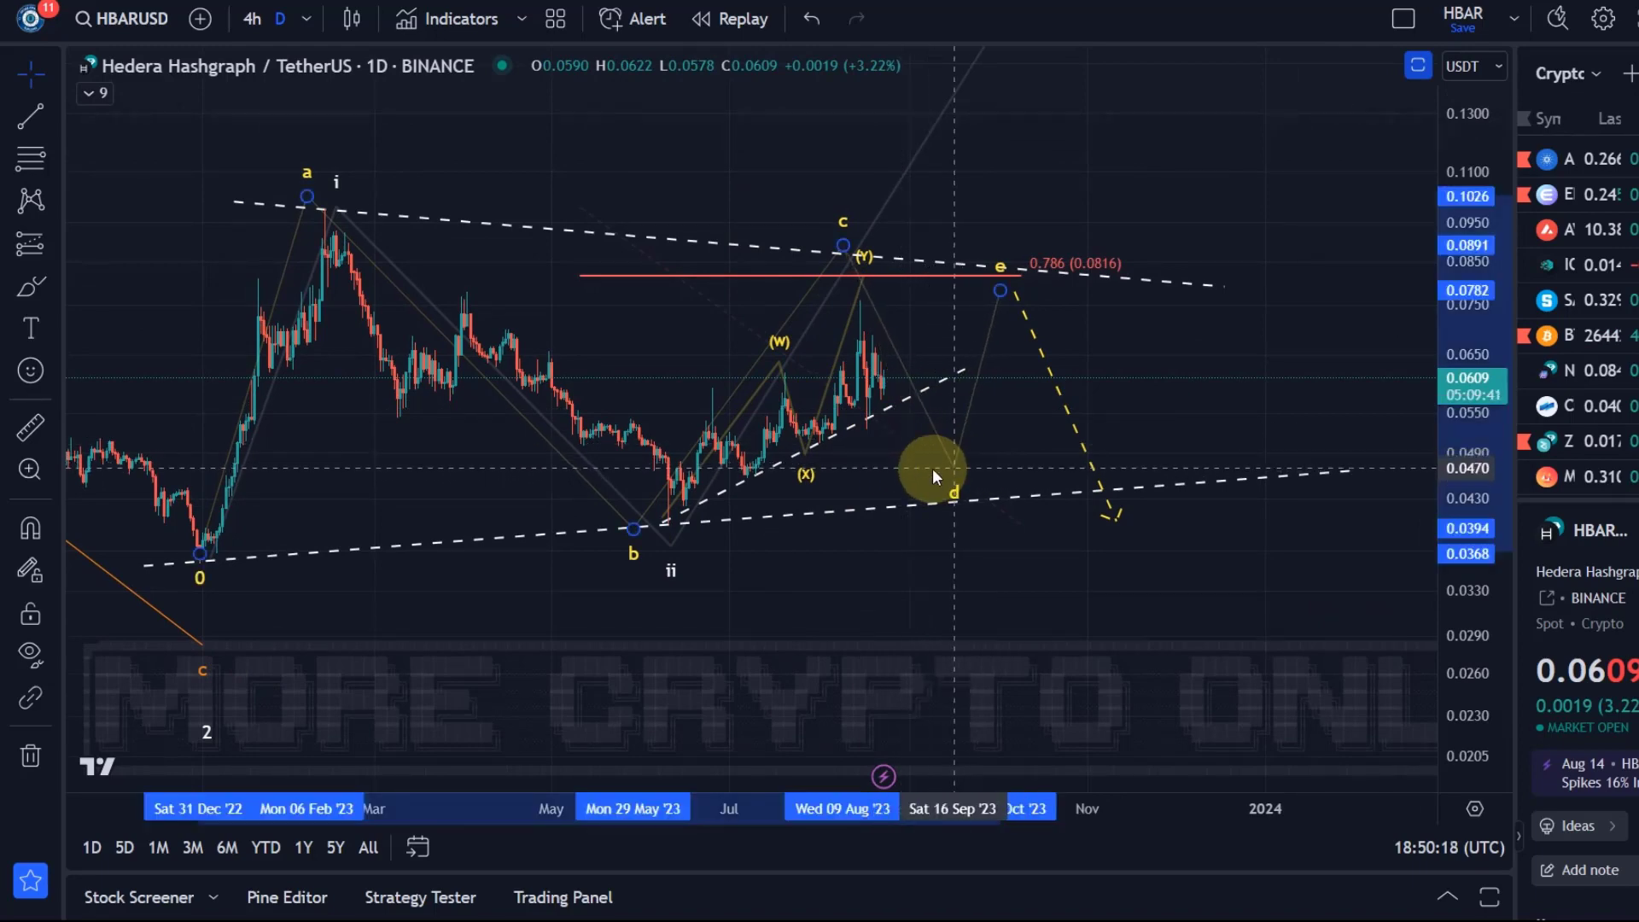
left_click_drag(935, 465, 954, 473)
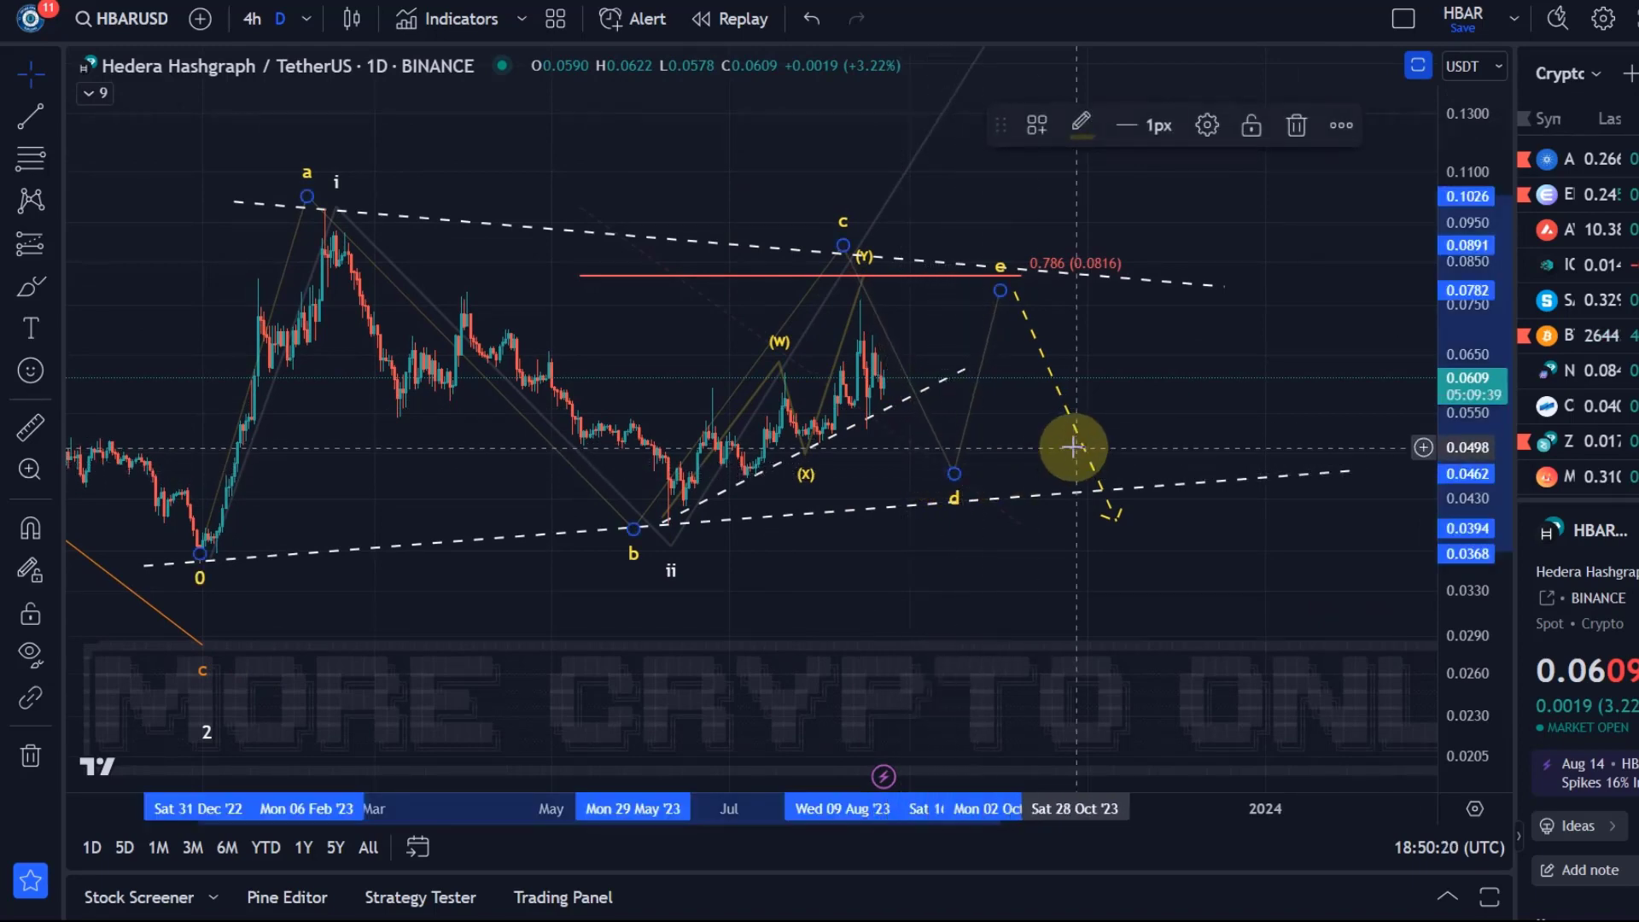
left_click_drag(1081, 449, 1112, 488)
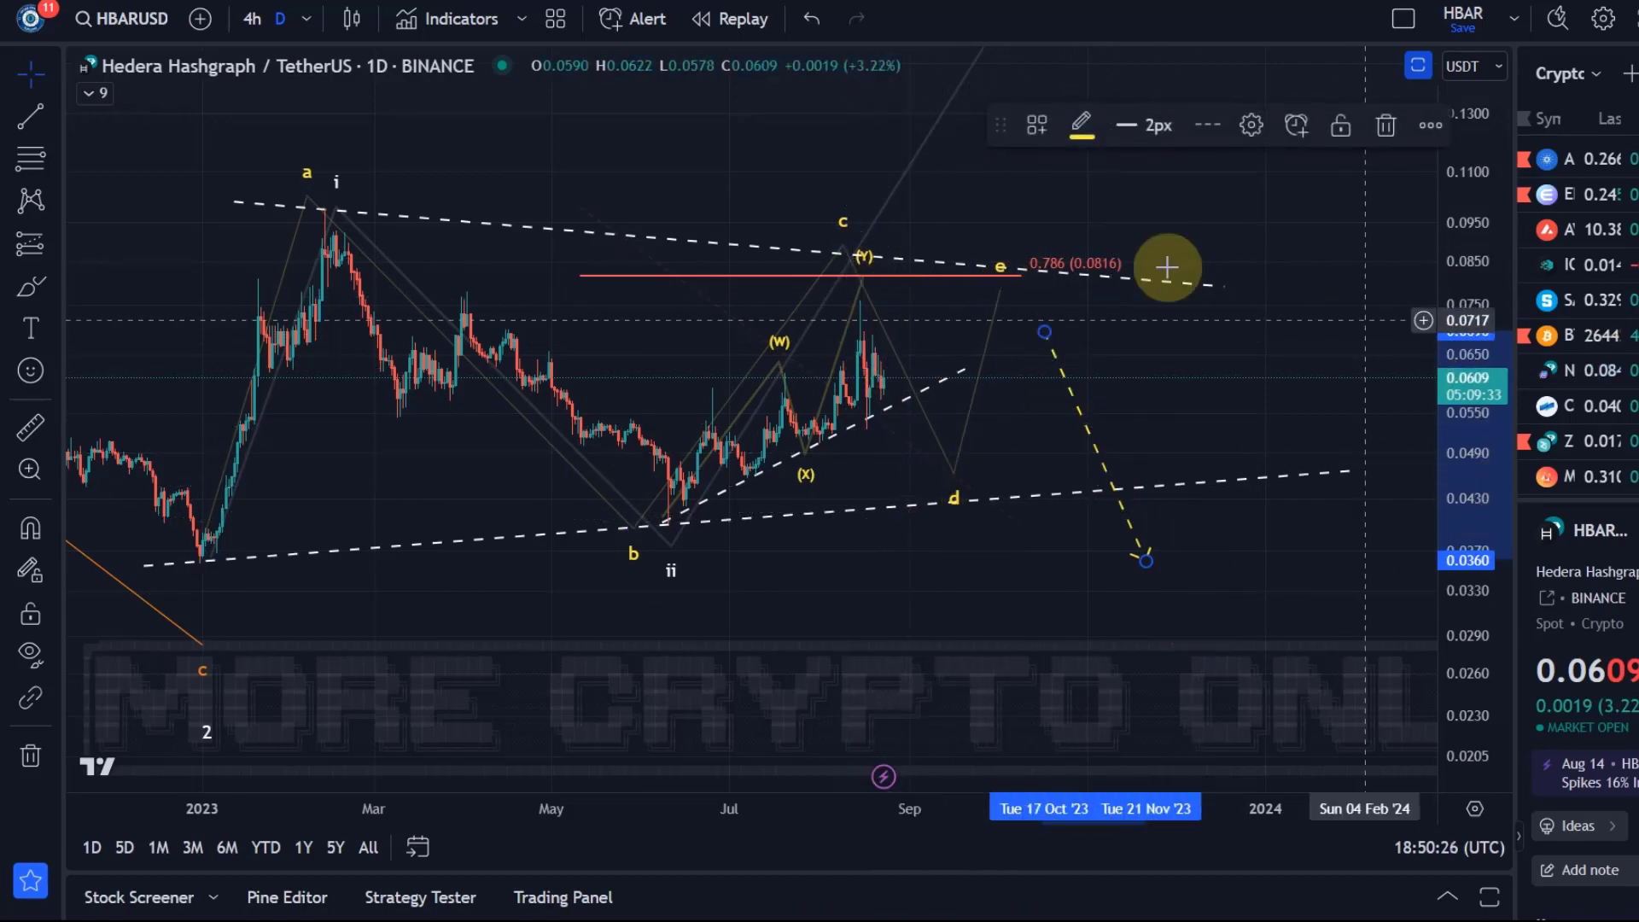
- Set the chart back to the 4-hour timeframe
scroll(450, 443, "down", 3)
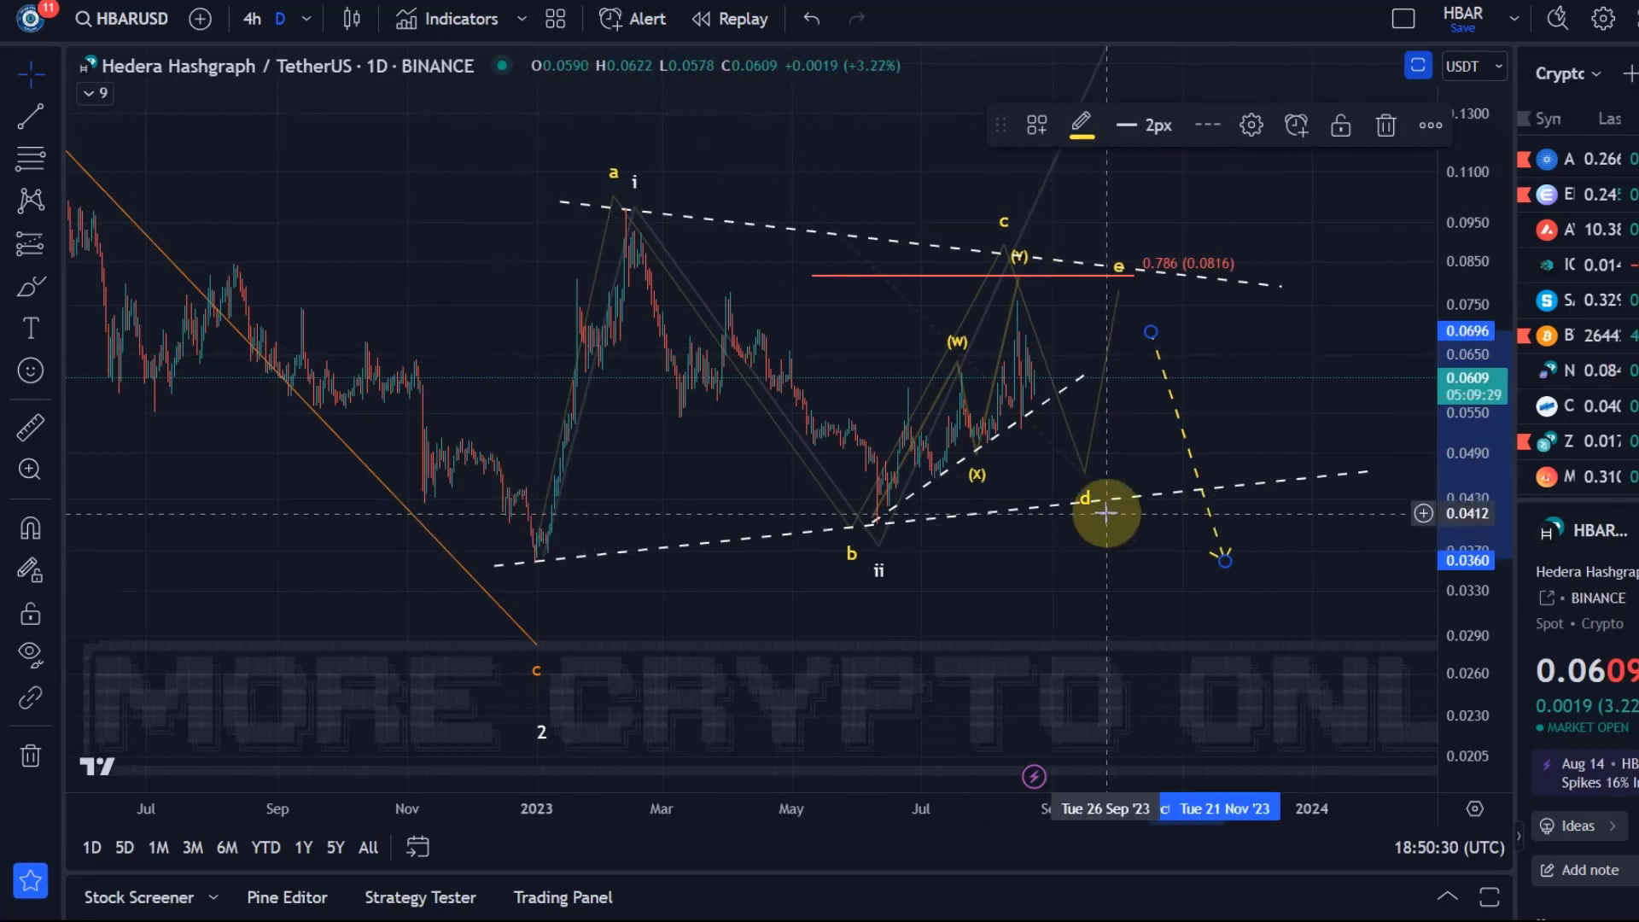
scroll(1025, 375, "up", 3)
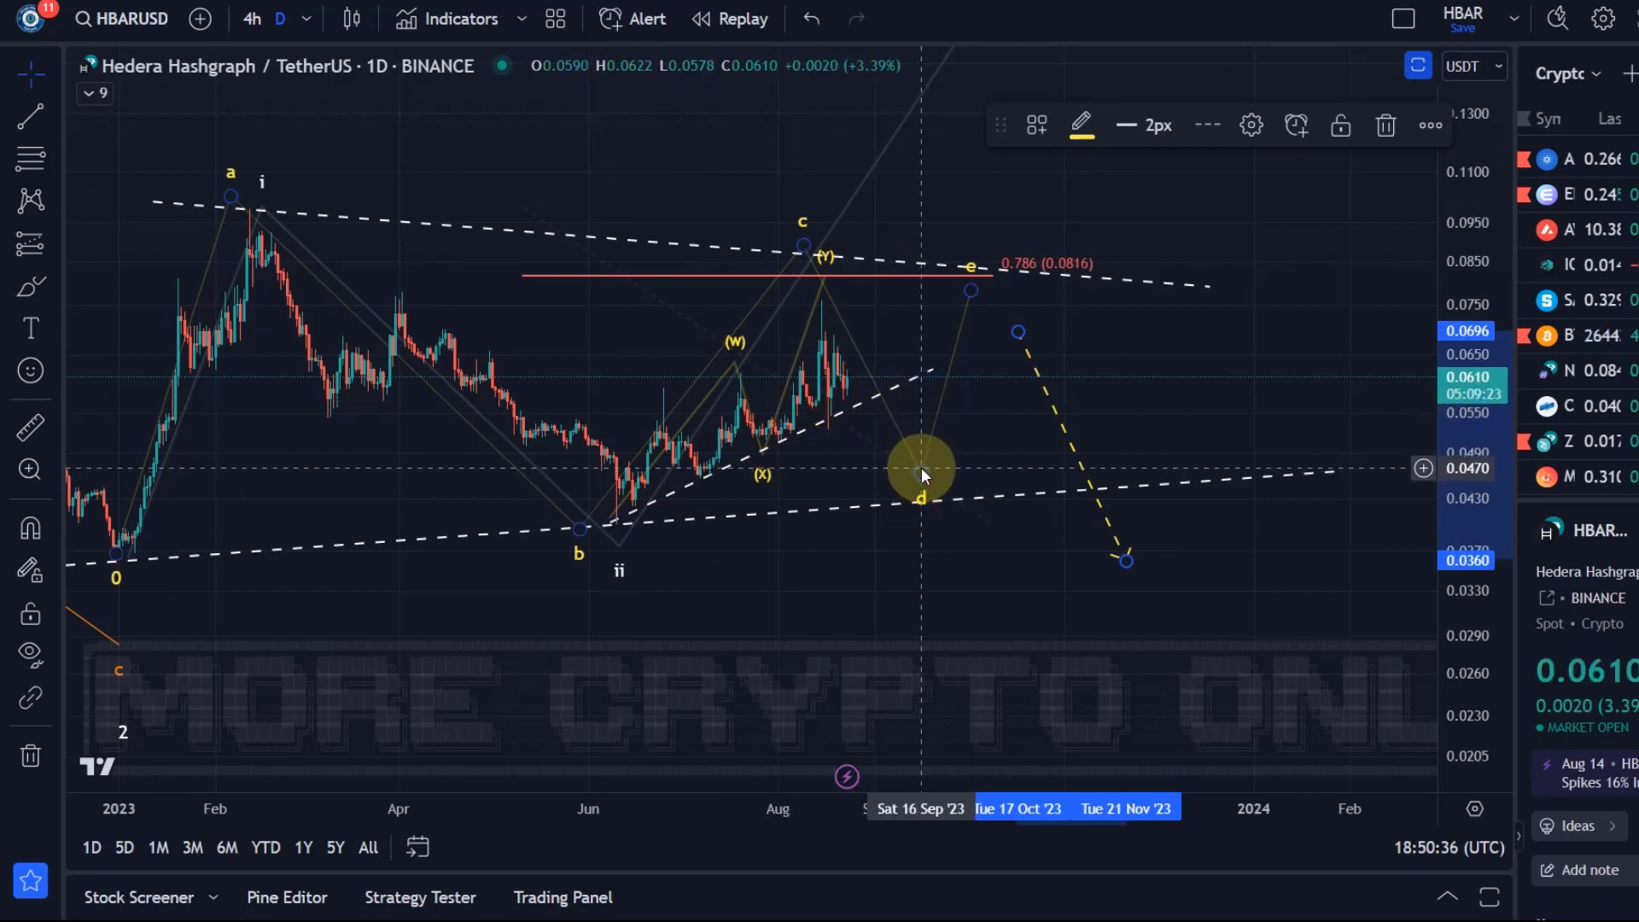
scroll(853, 458, "up", 3)
left_click_drag(1297, 413, 1613, 371)
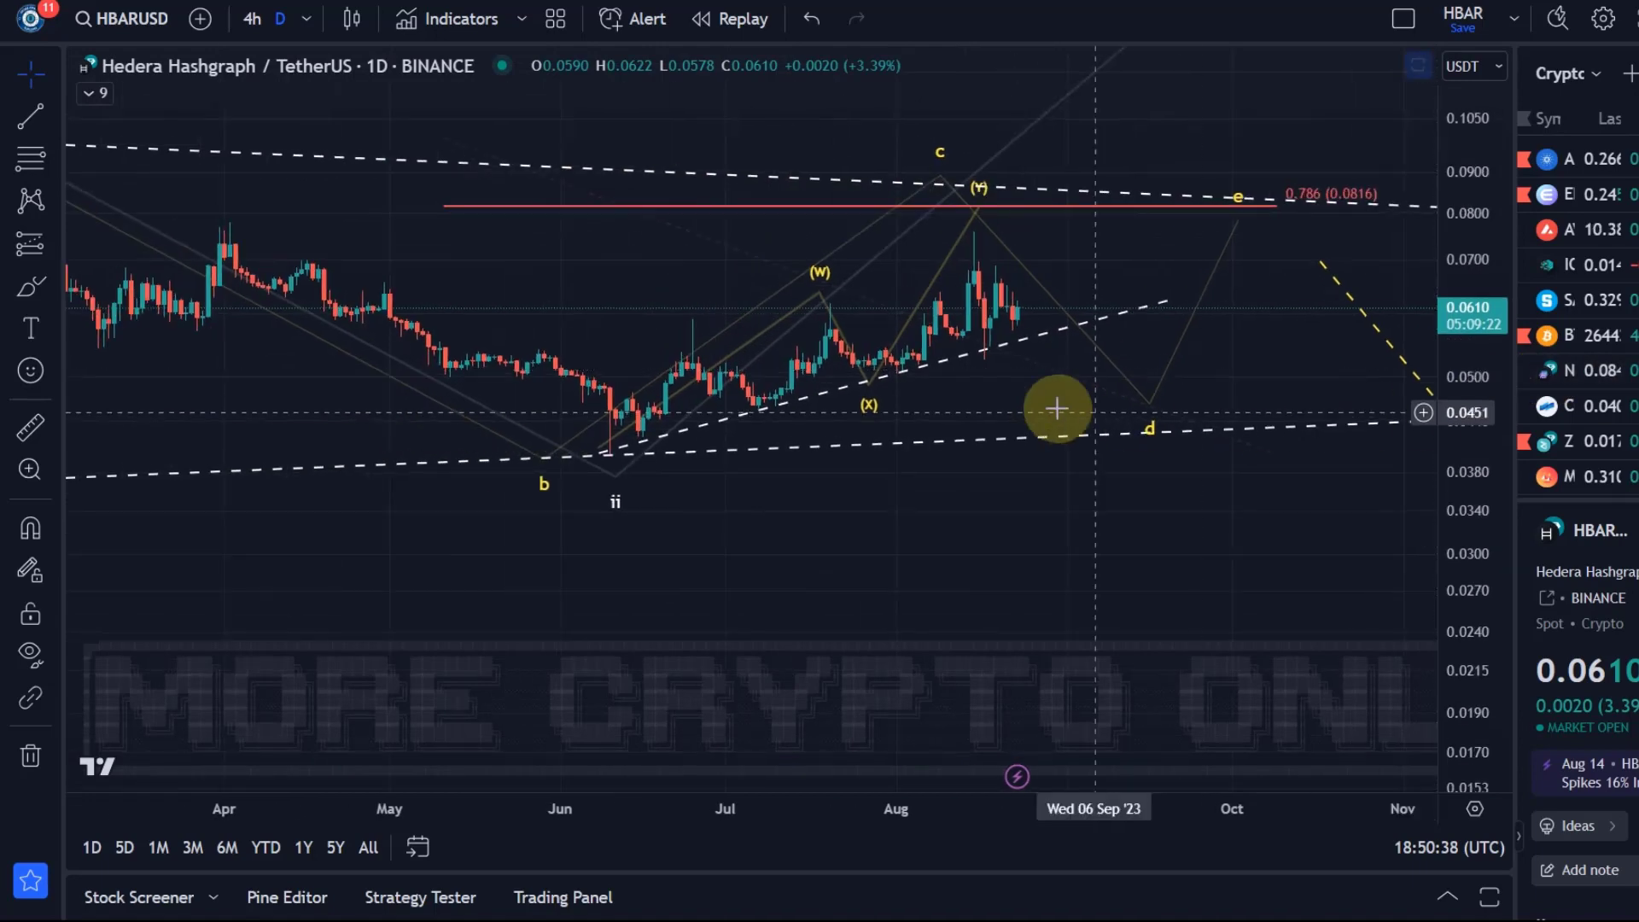
scroll(1063, 405, "up", 4)
left_click(252, 35)
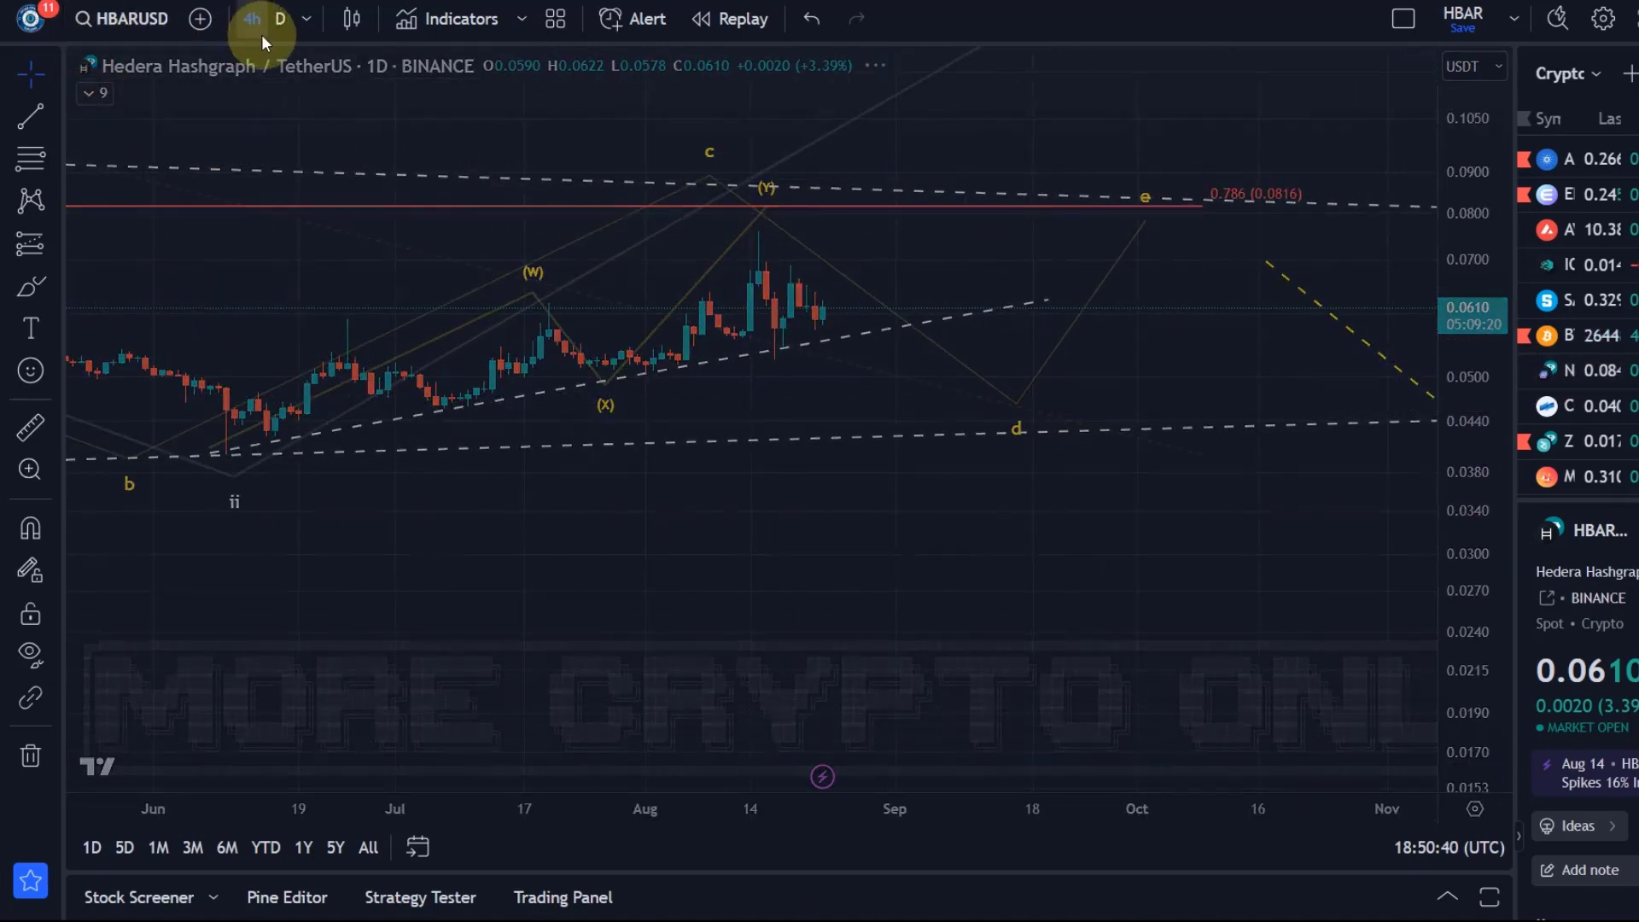
- Move the wave (Y) point onto the mid-August price high at about 0.0755 and the triangle's wave c point above it at about 0.0838
scroll(751, 300, "down", 5)
left_click_drag(1183, 561, 780, 541)
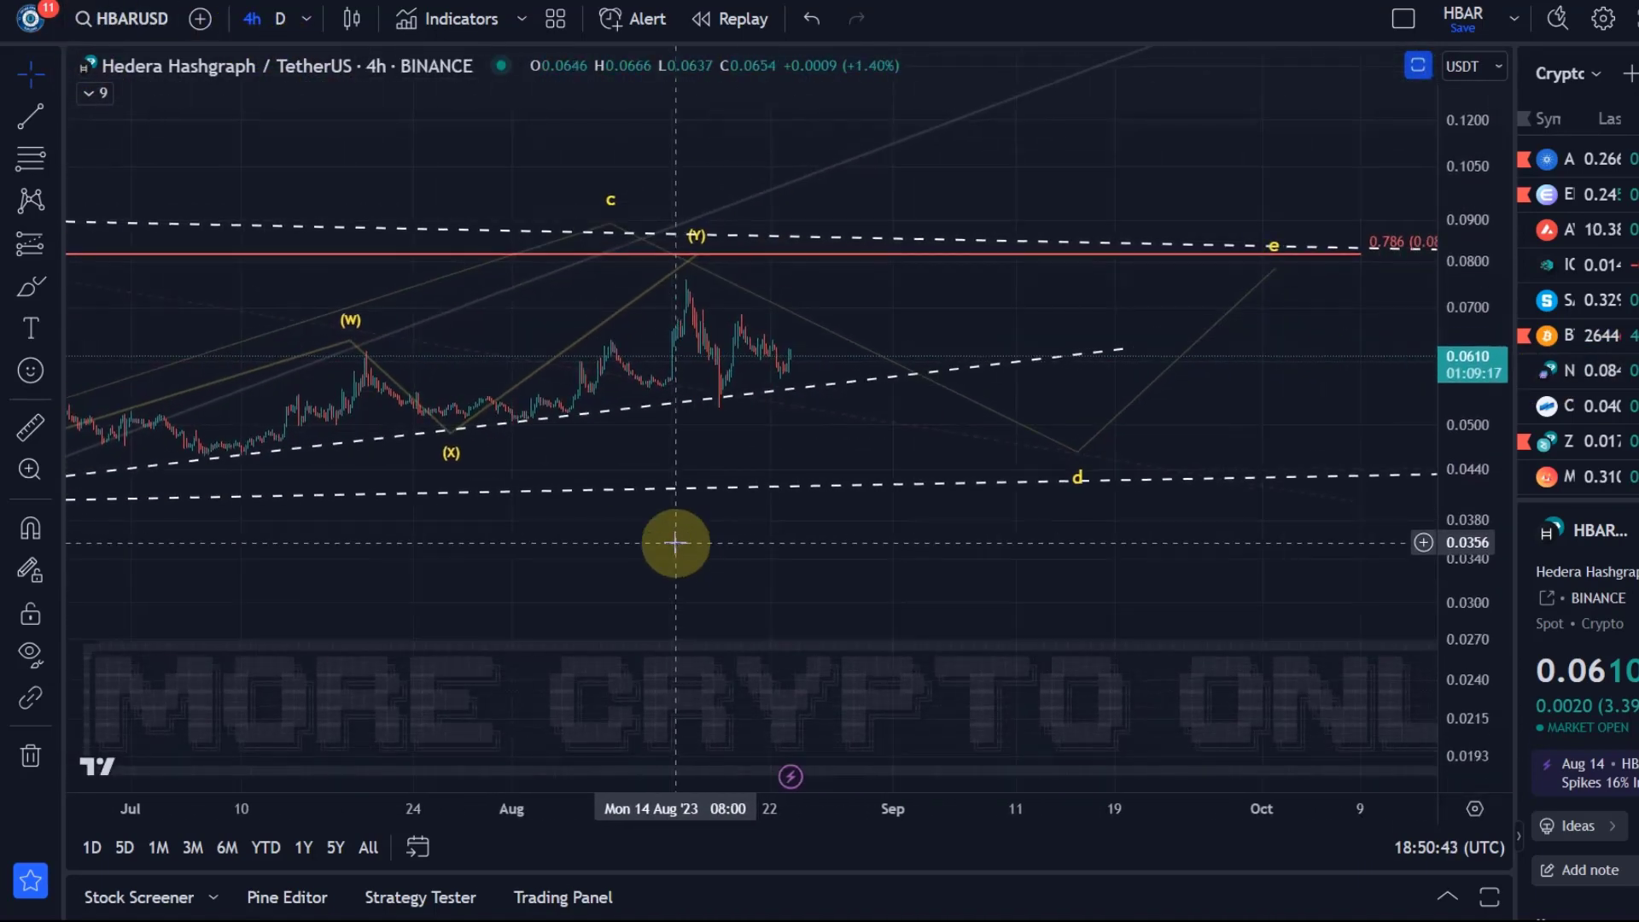
left_click(54, 197)
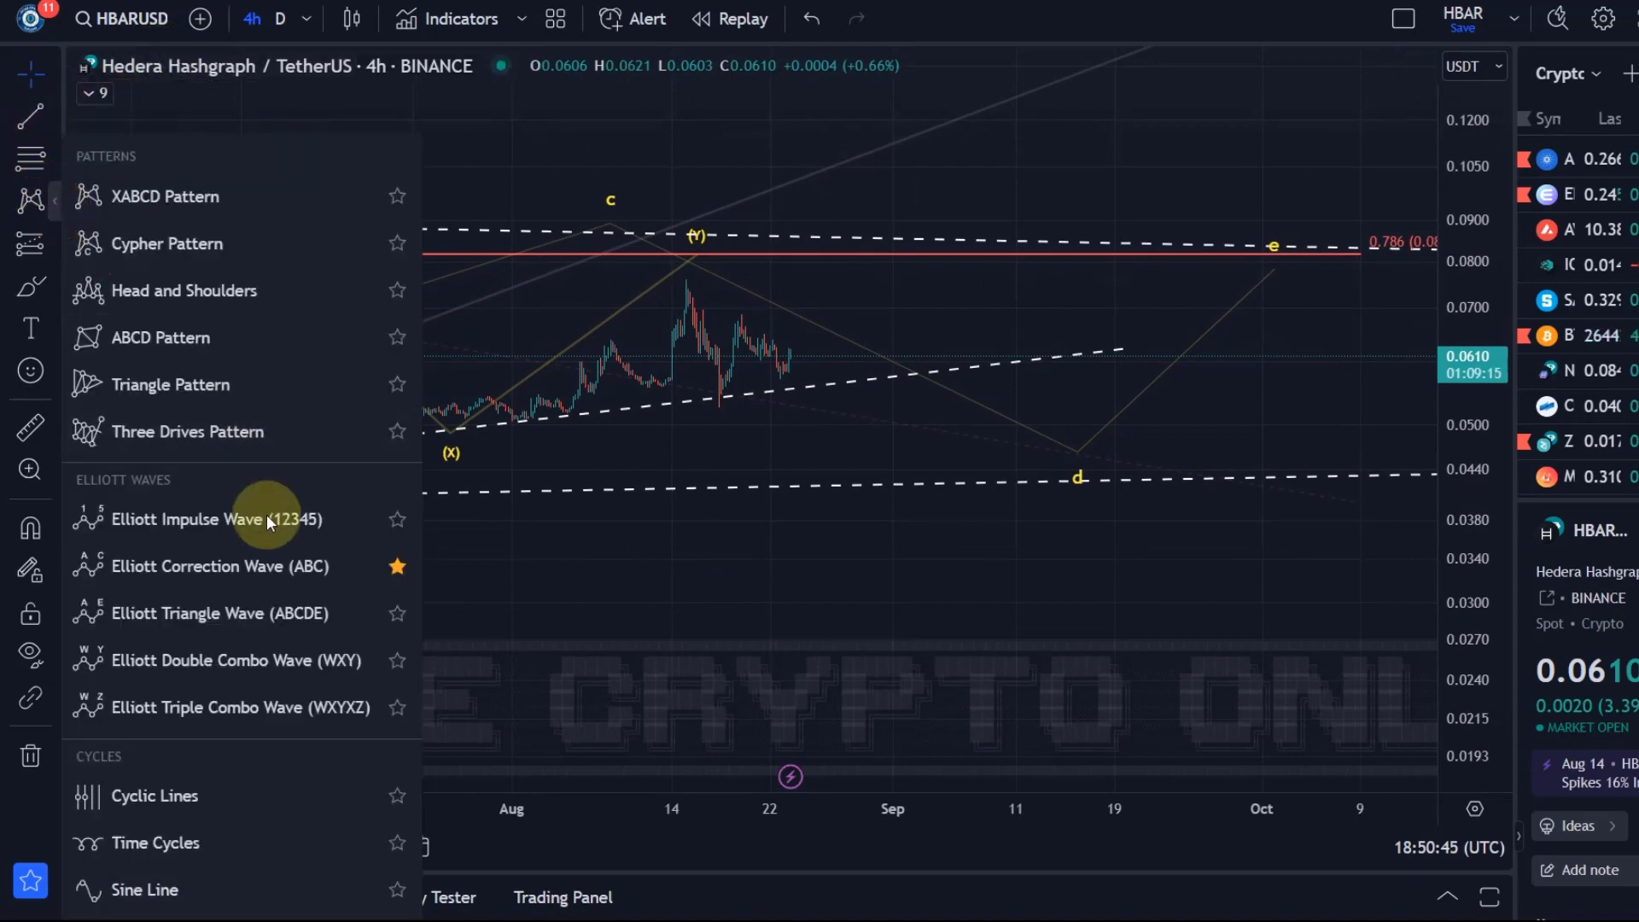
left_click(290, 577)
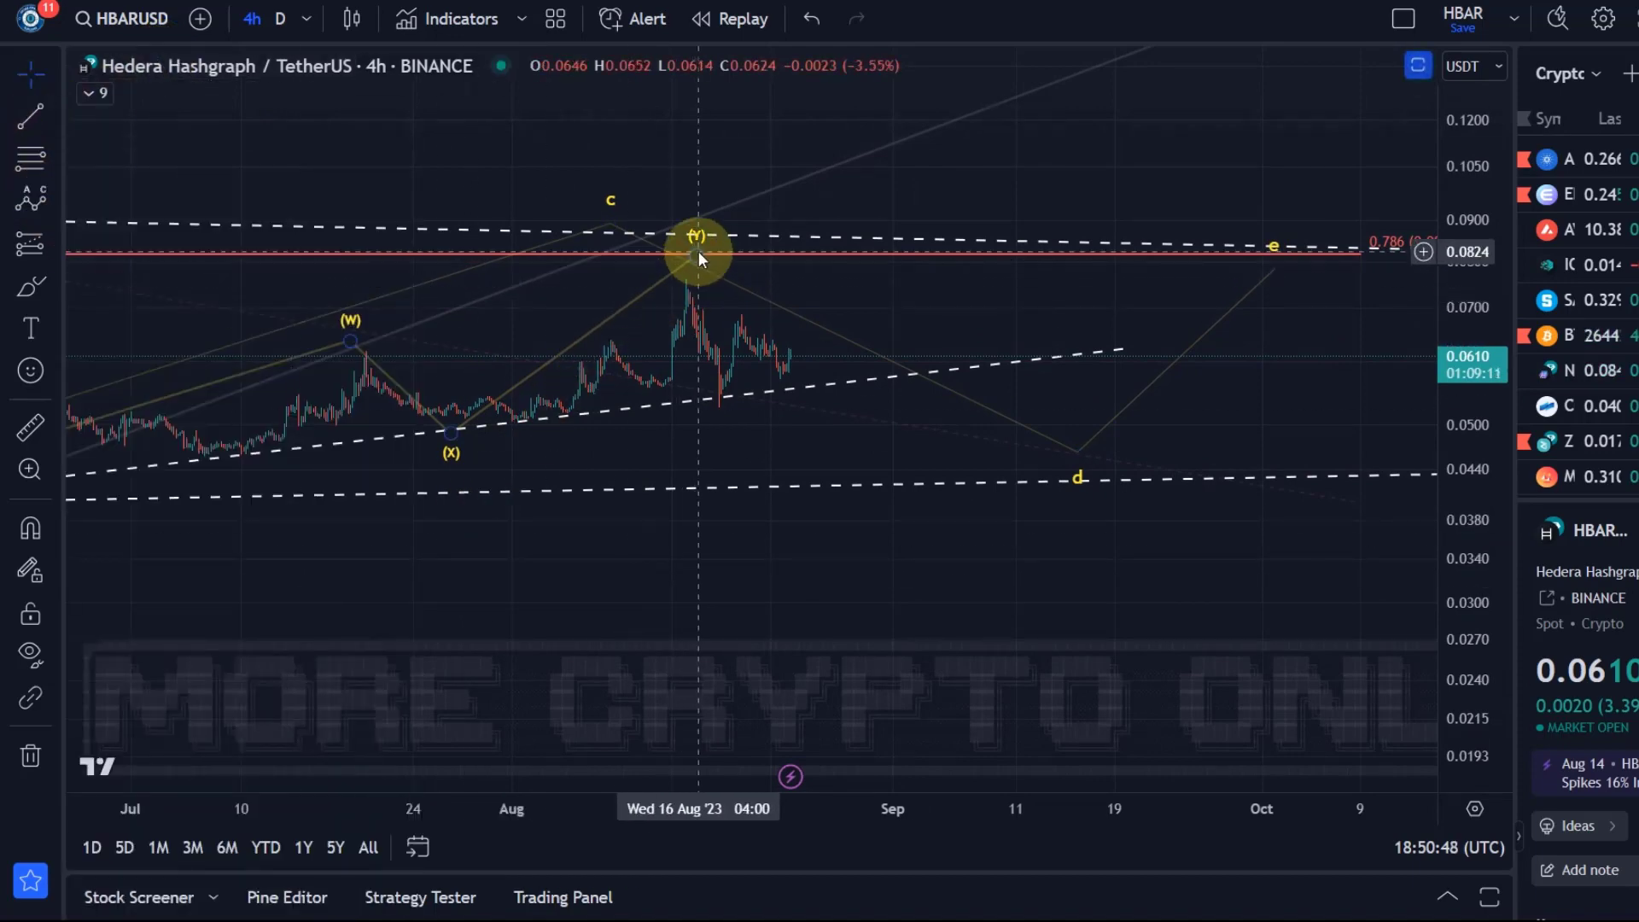
left_click(689, 282)
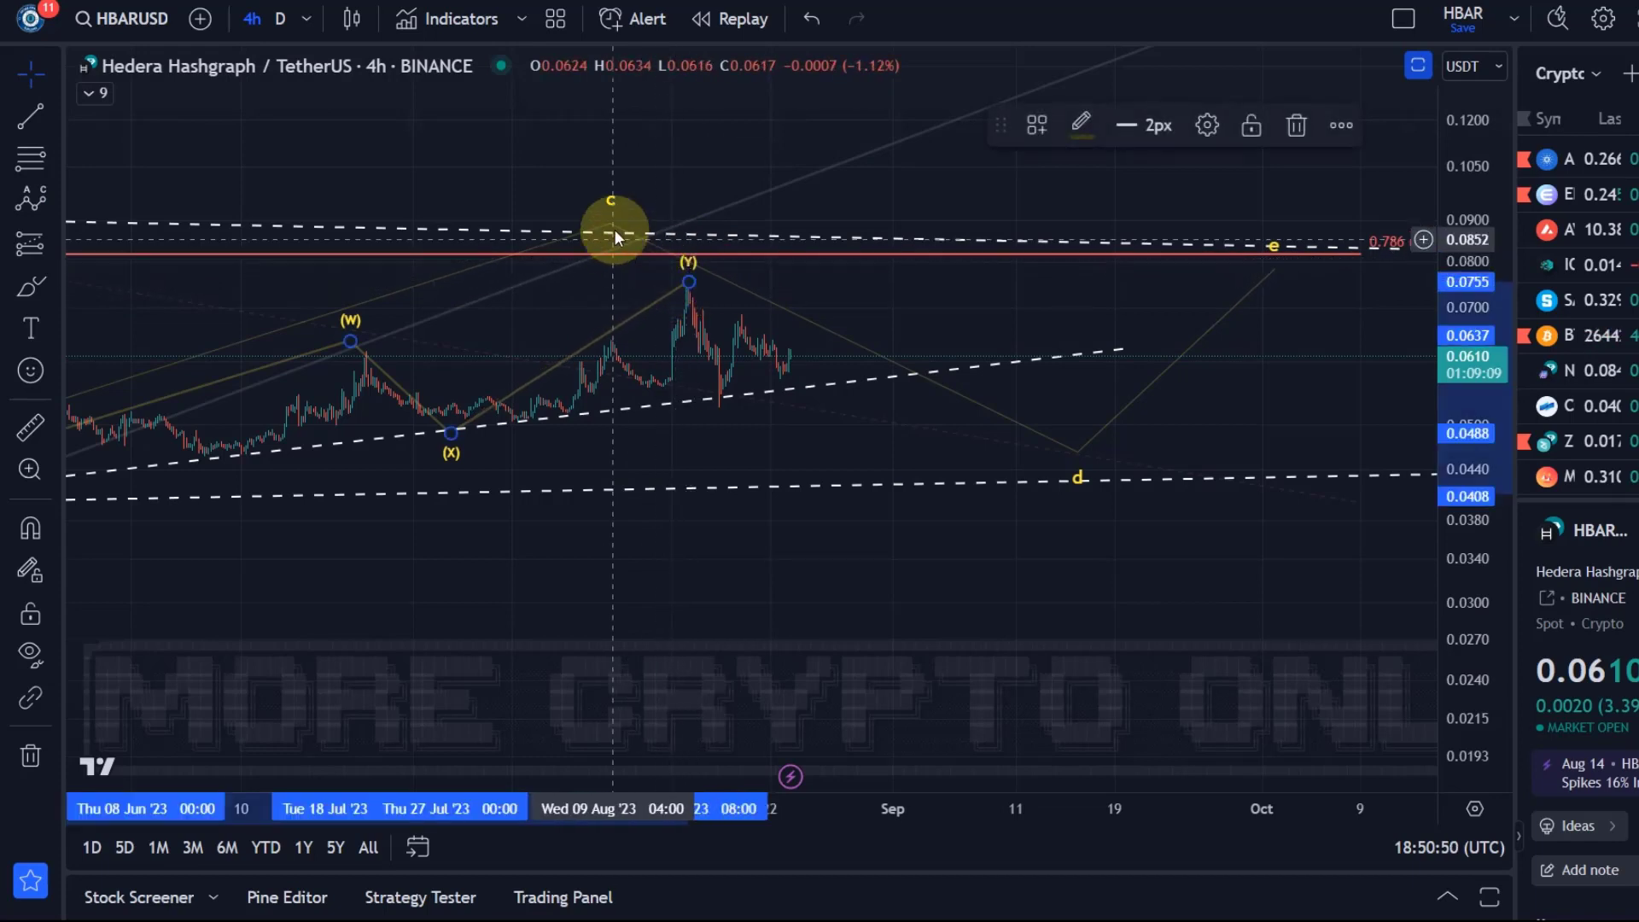
left_click_drag(610, 227, 689, 246)
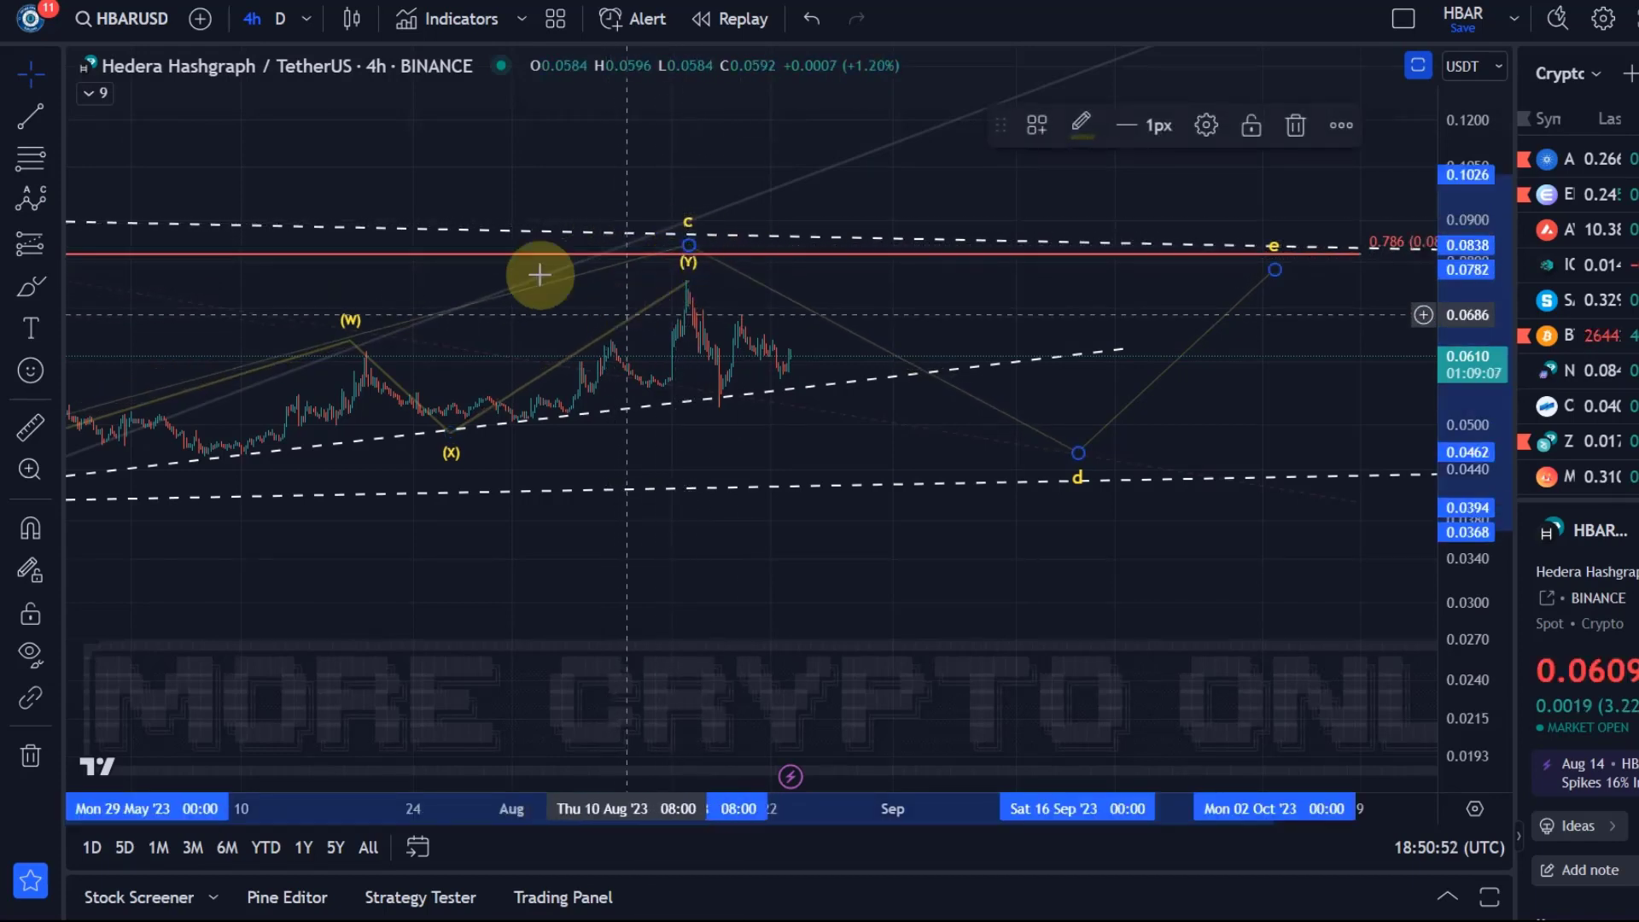
- Draw an Elliott correction wave (ABC) from the August high at about 0.0770, with a near 0.0540, b near 0.0668 and c near 0.0473
left_click(32, 203)
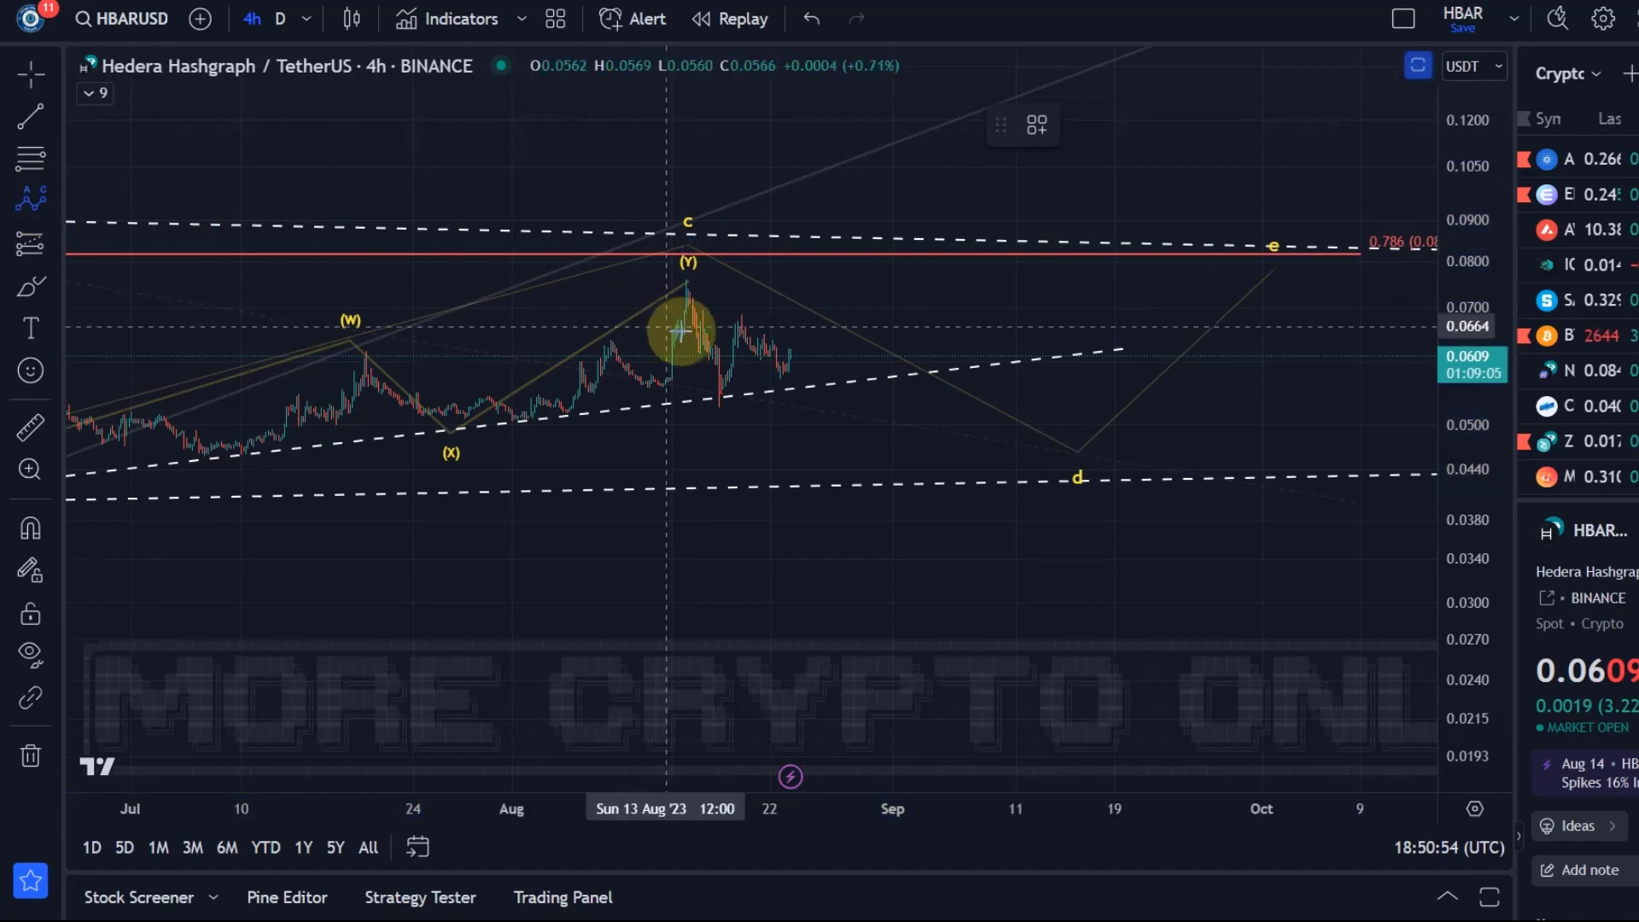
left_click(688, 275)
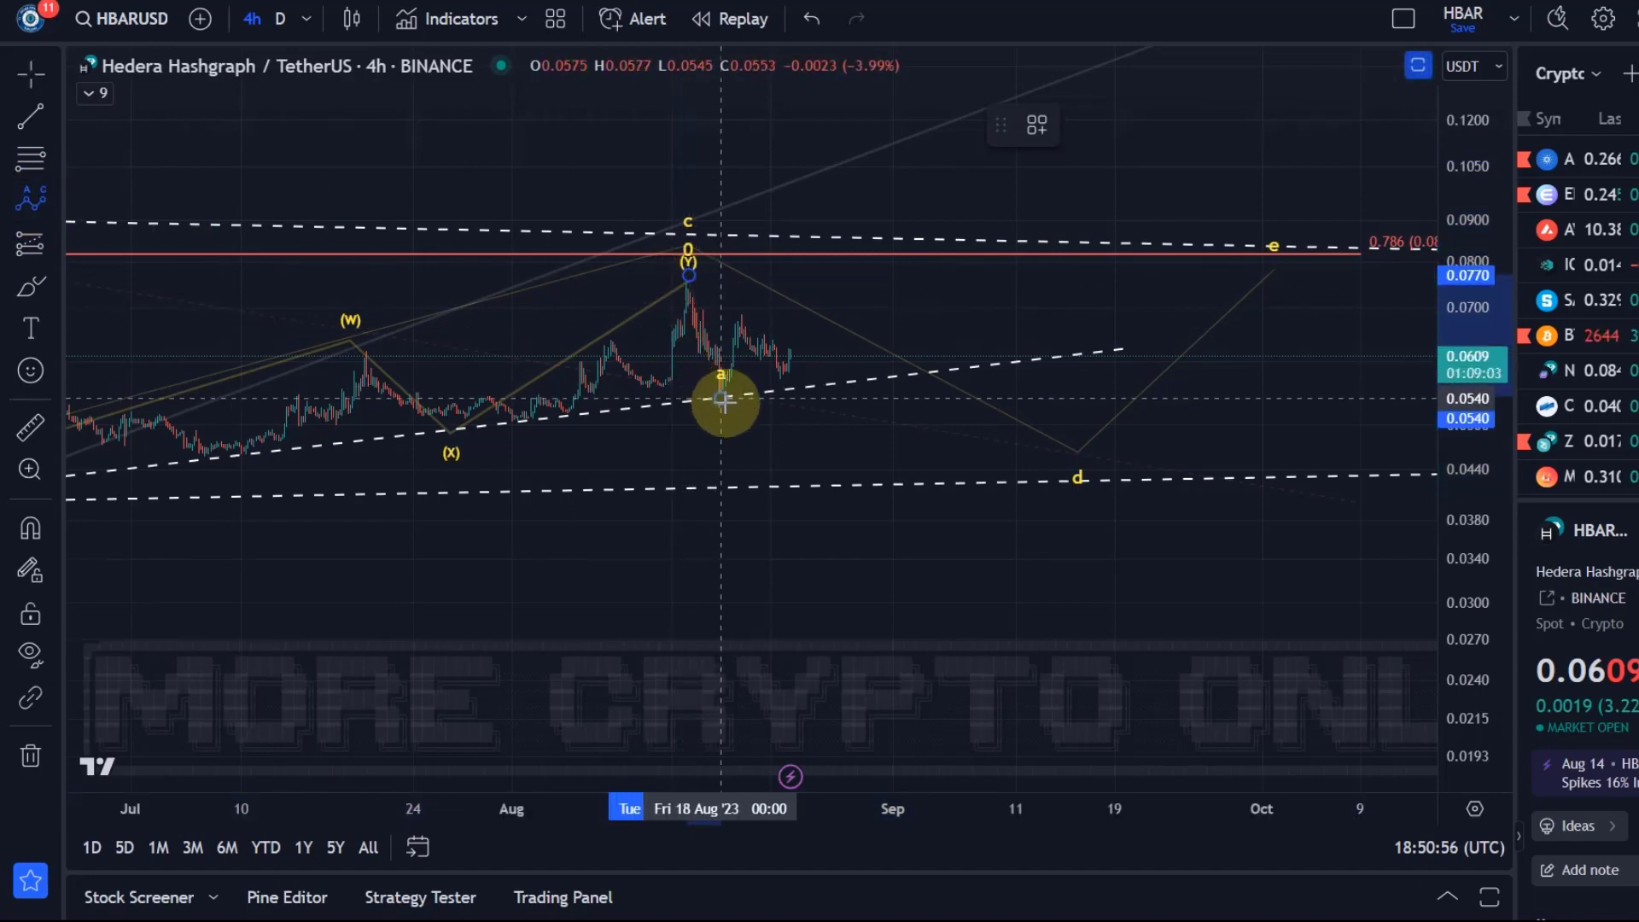
left_click(721, 398)
left_click(930, 444)
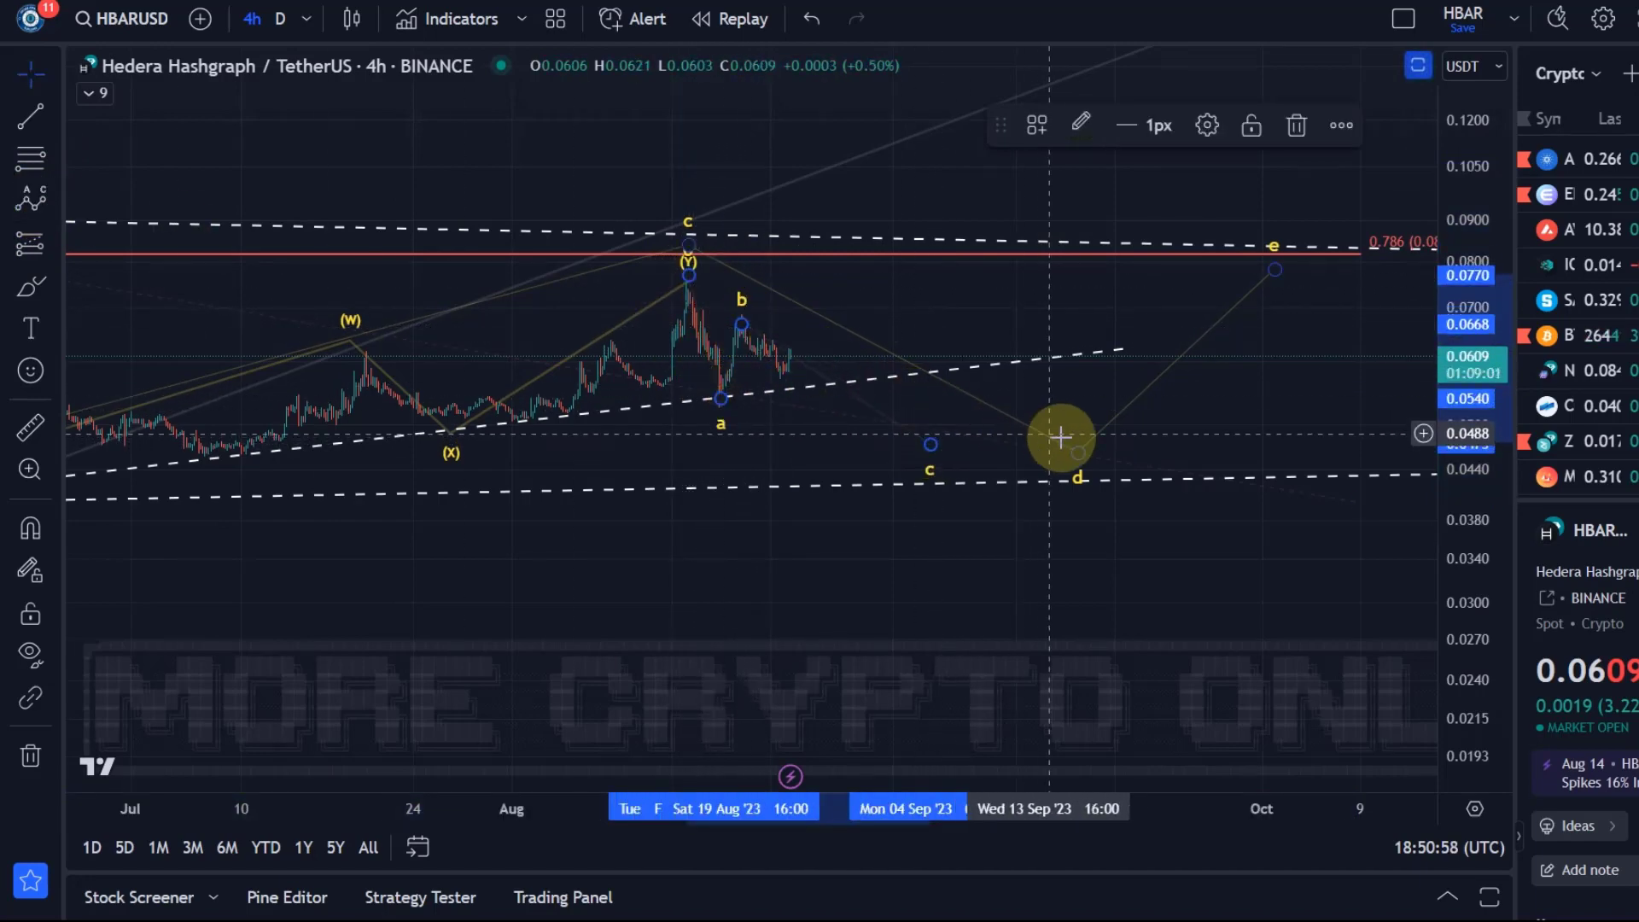
- Move the triangle's wave d point down onto the lower dashed trendline at 4 Sep '23
left_click_drag(1078, 451, 938, 489)
scroll(949, 486, "down", 10)
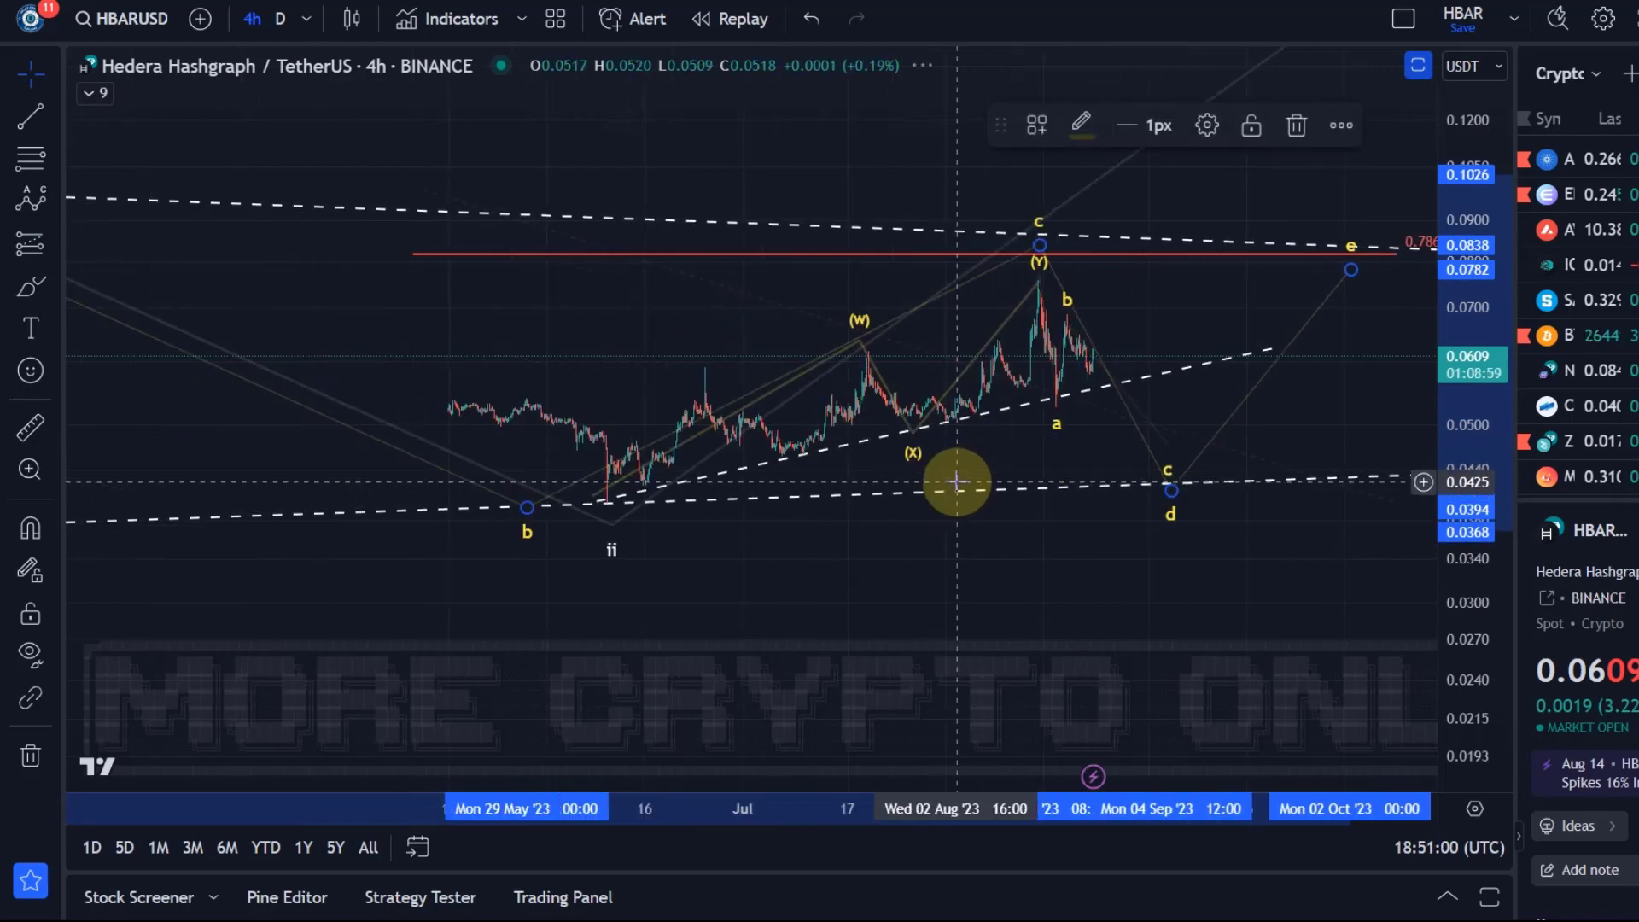
left_click_drag(1224, 542, 1021, 527)
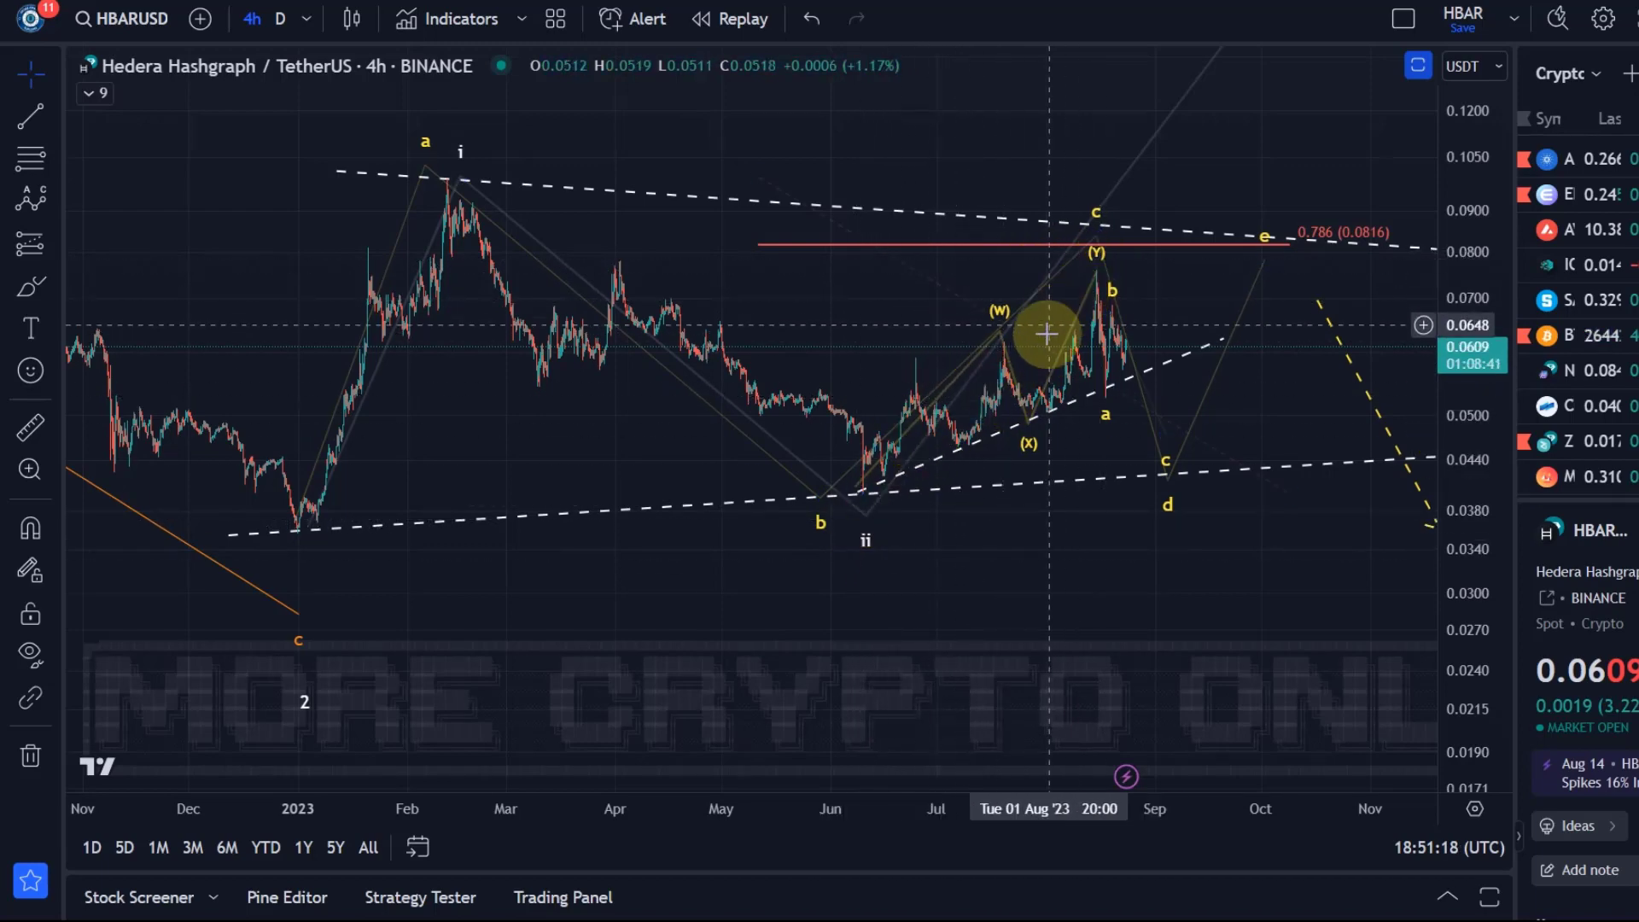
- Raise the correction's wave b point to the 19 Aug '23 price high at about 0.0681
scroll(1091, 286, "up", 11)
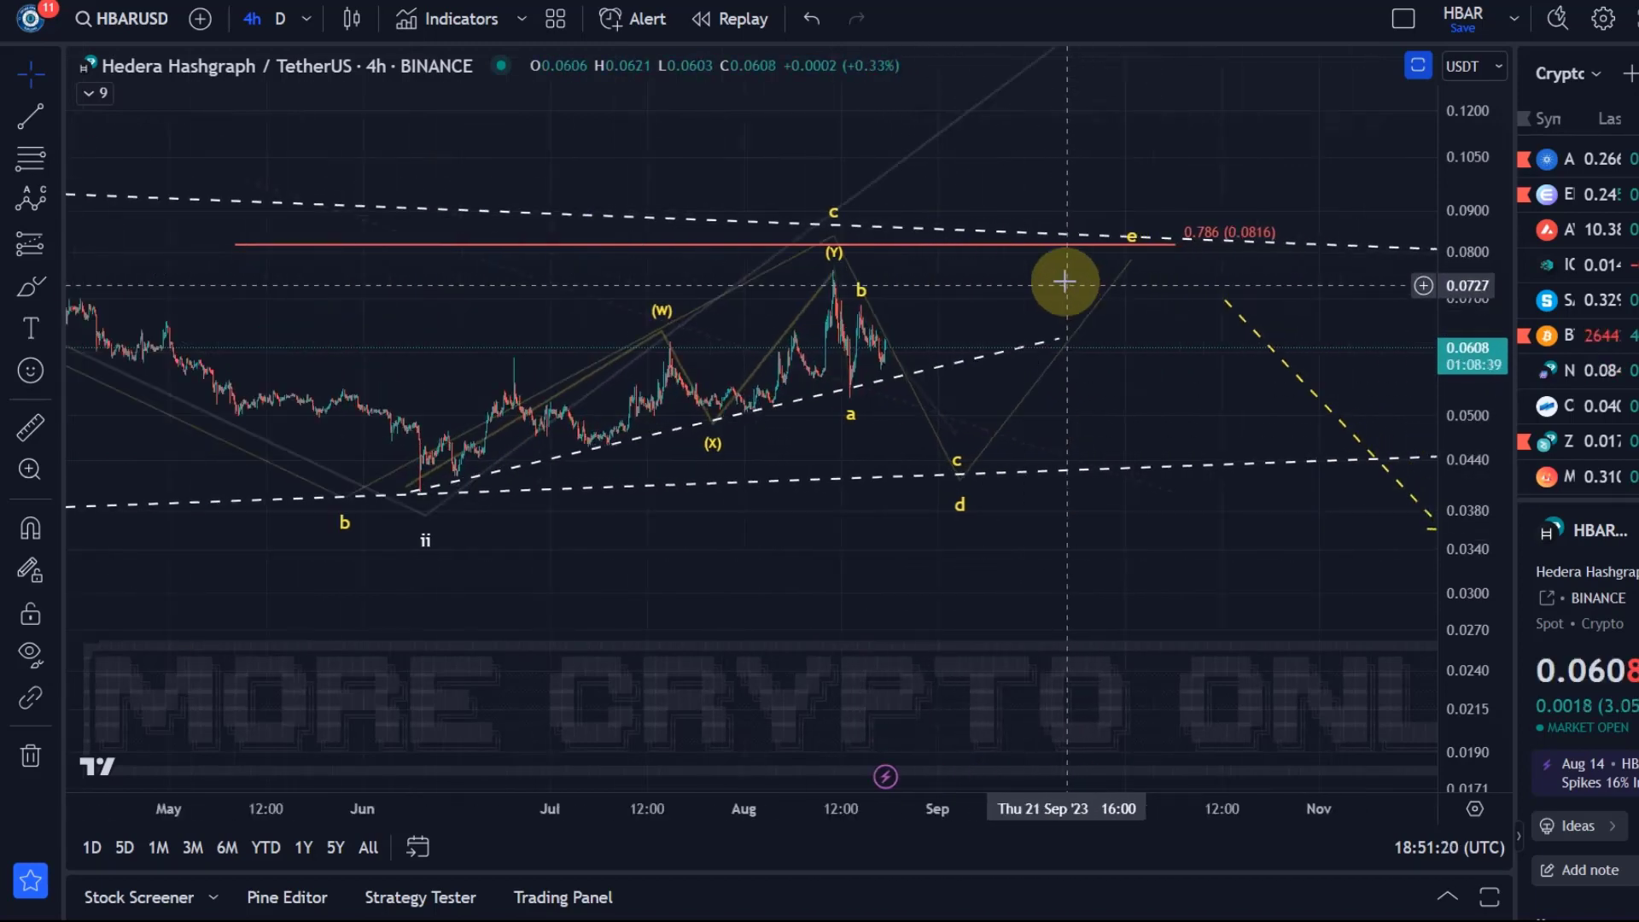
left_click_drag(741, 316, 1058, 367)
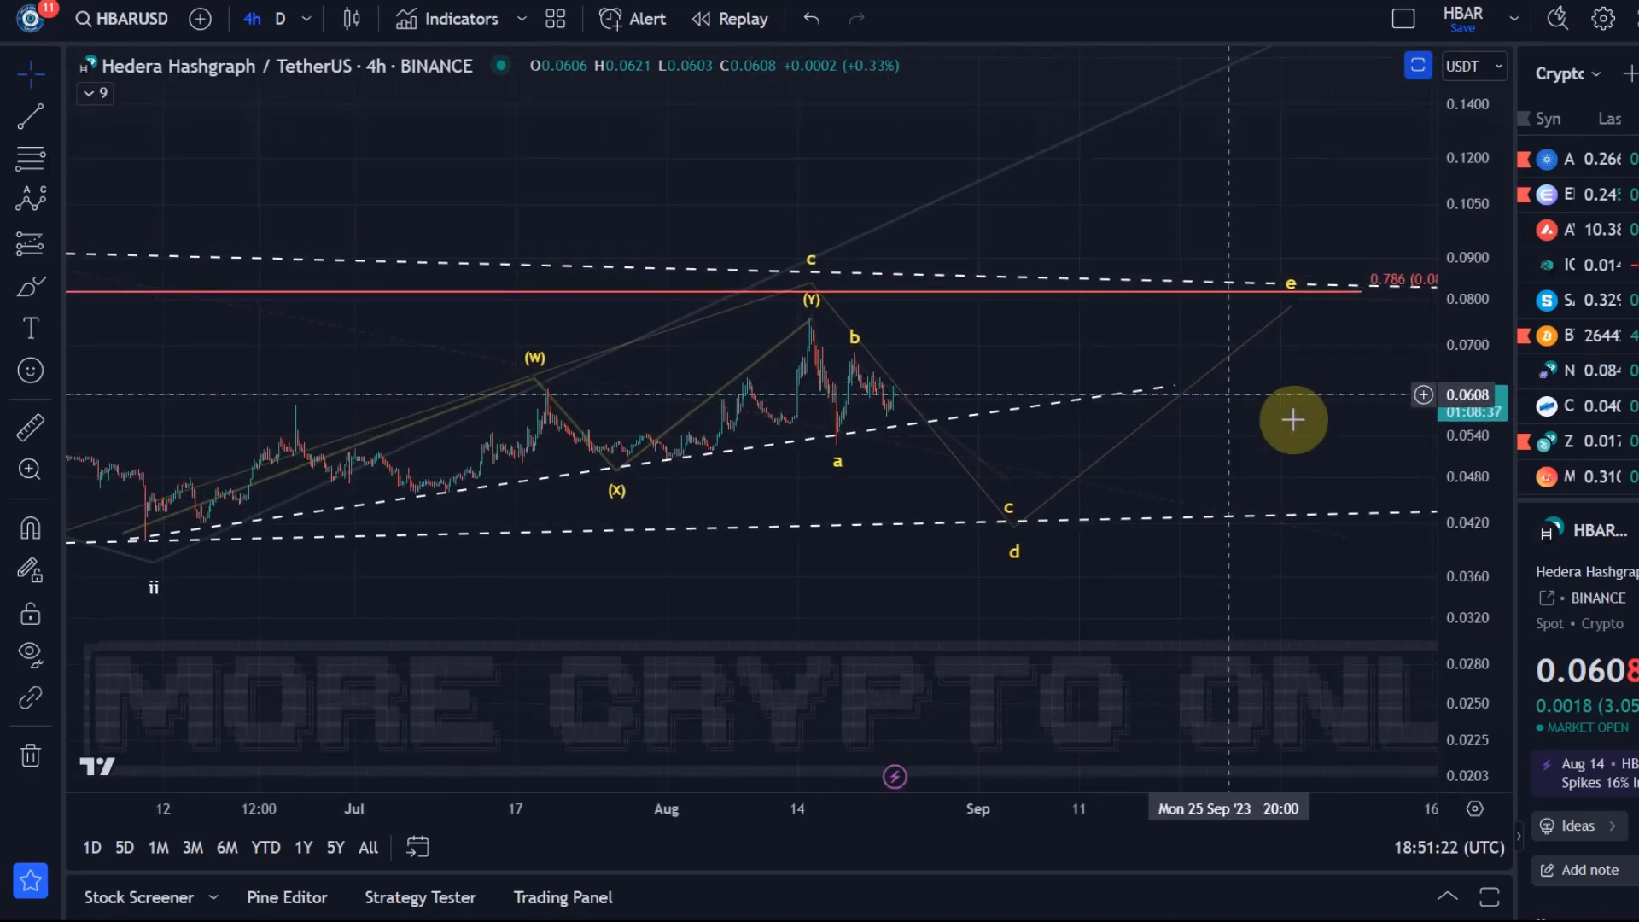
left_click_drag(1478, 483, 1477, 259)
left_click_drag(1084, 295, 768, 388)
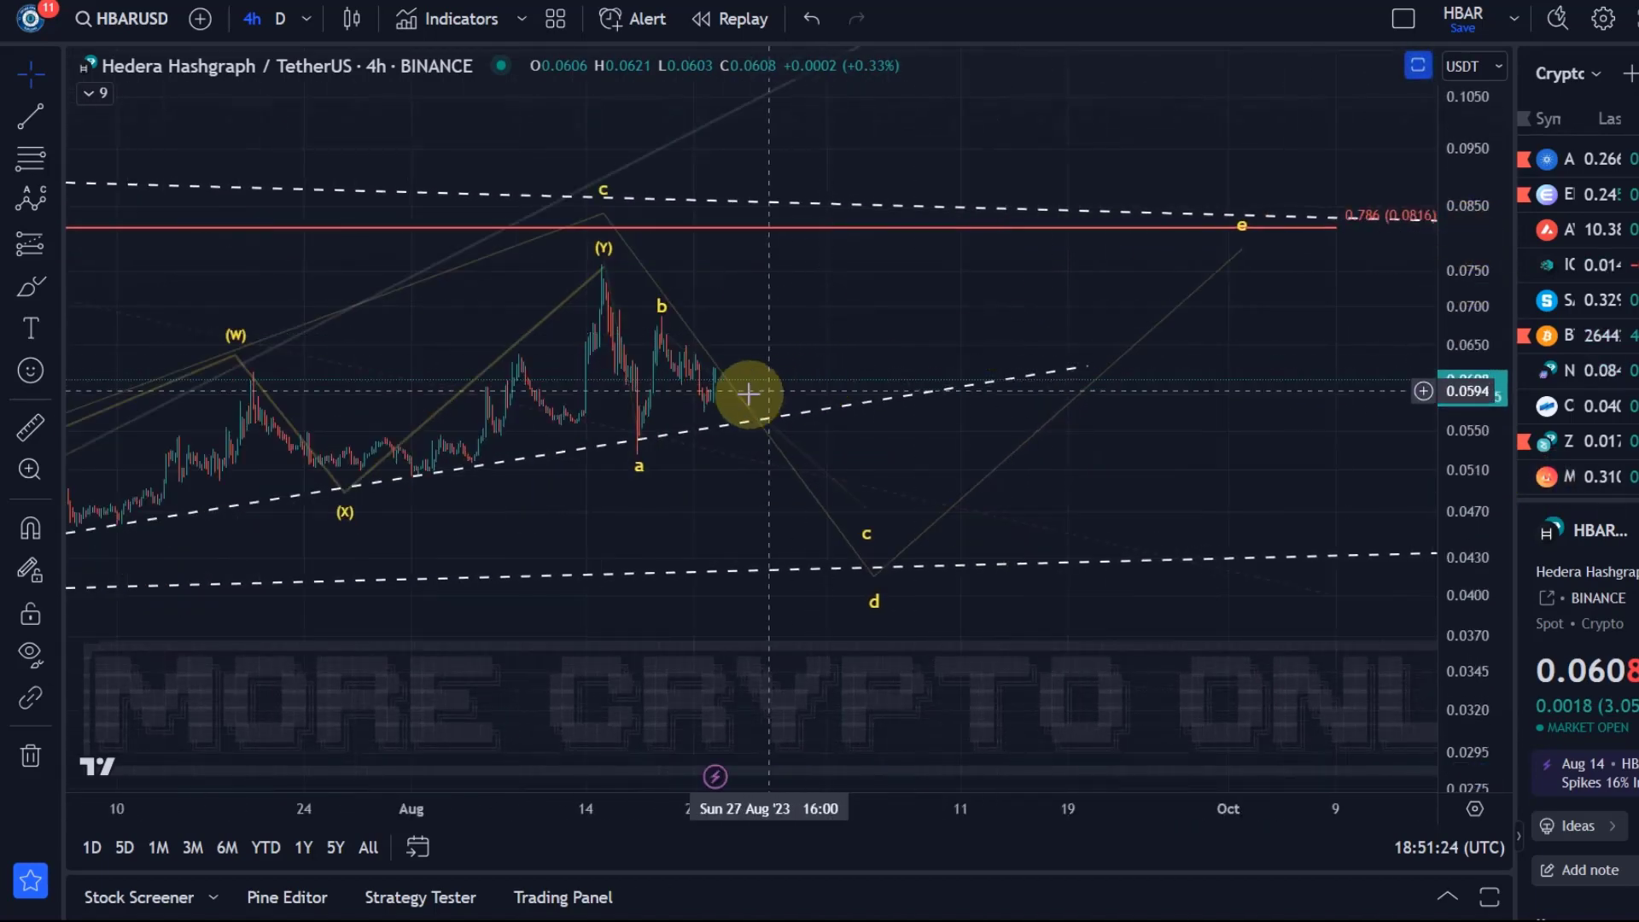
mouse_move(710, 325)
left_mouse_down()
mouse_move(720, 345)
mouse_move(663, 323)
left_mouse_up()
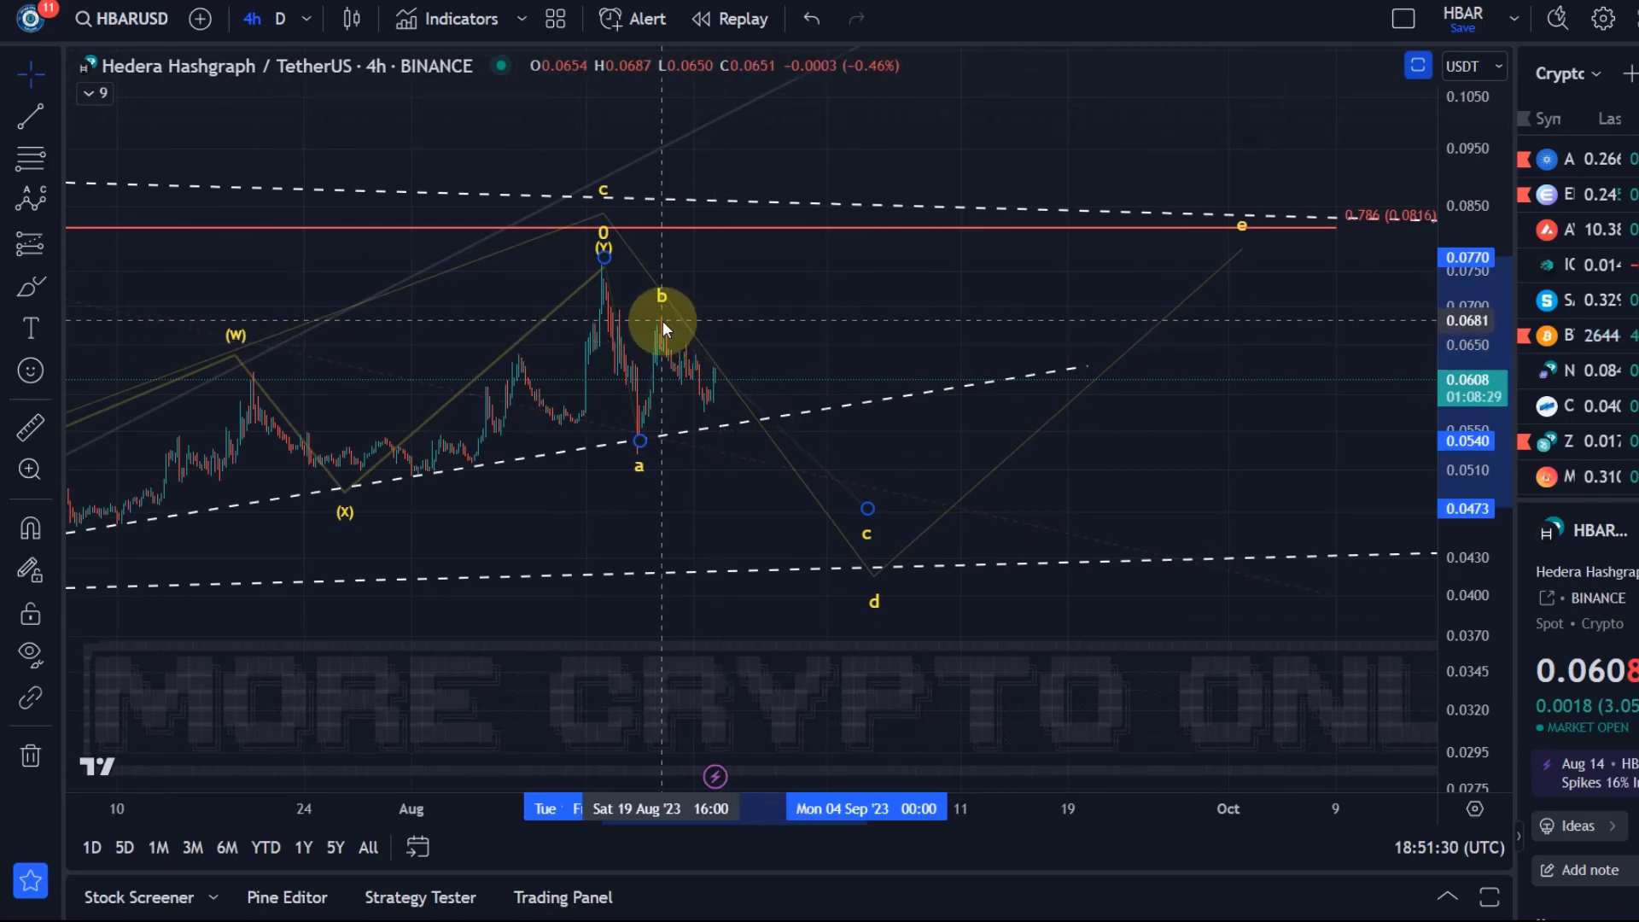
- Move the correction's wave c point to about 0.0459 on 1 Sep '23
scroll(760, 355, "down", 2)
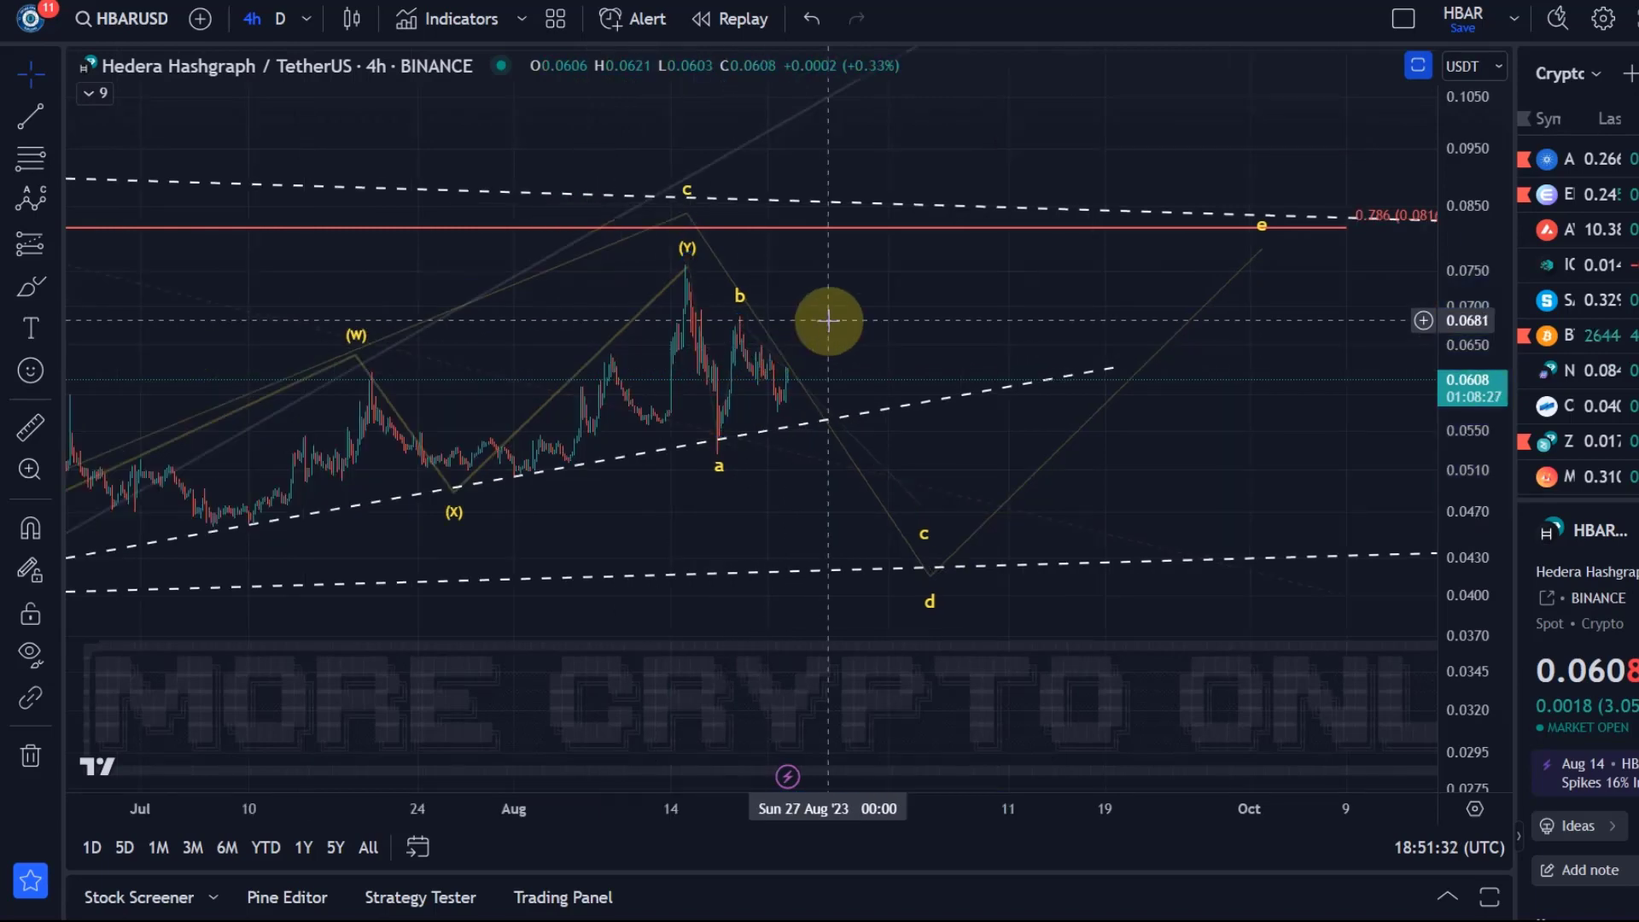
scroll(879, 291, "down", 1)
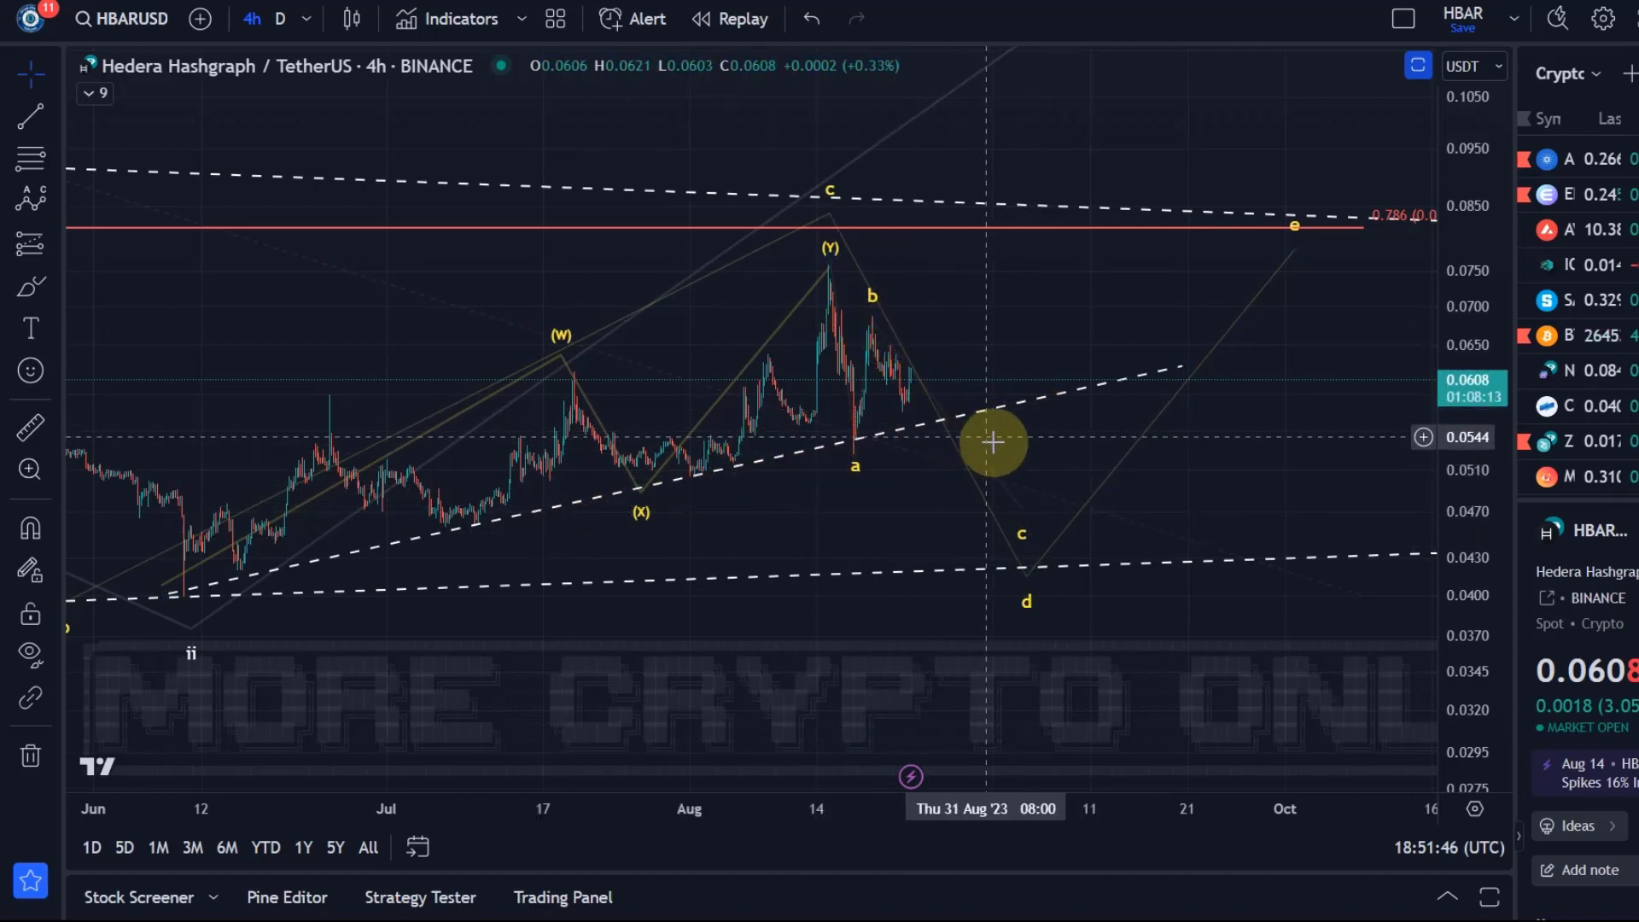
left_click_drag(1022, 516, 992, 524)
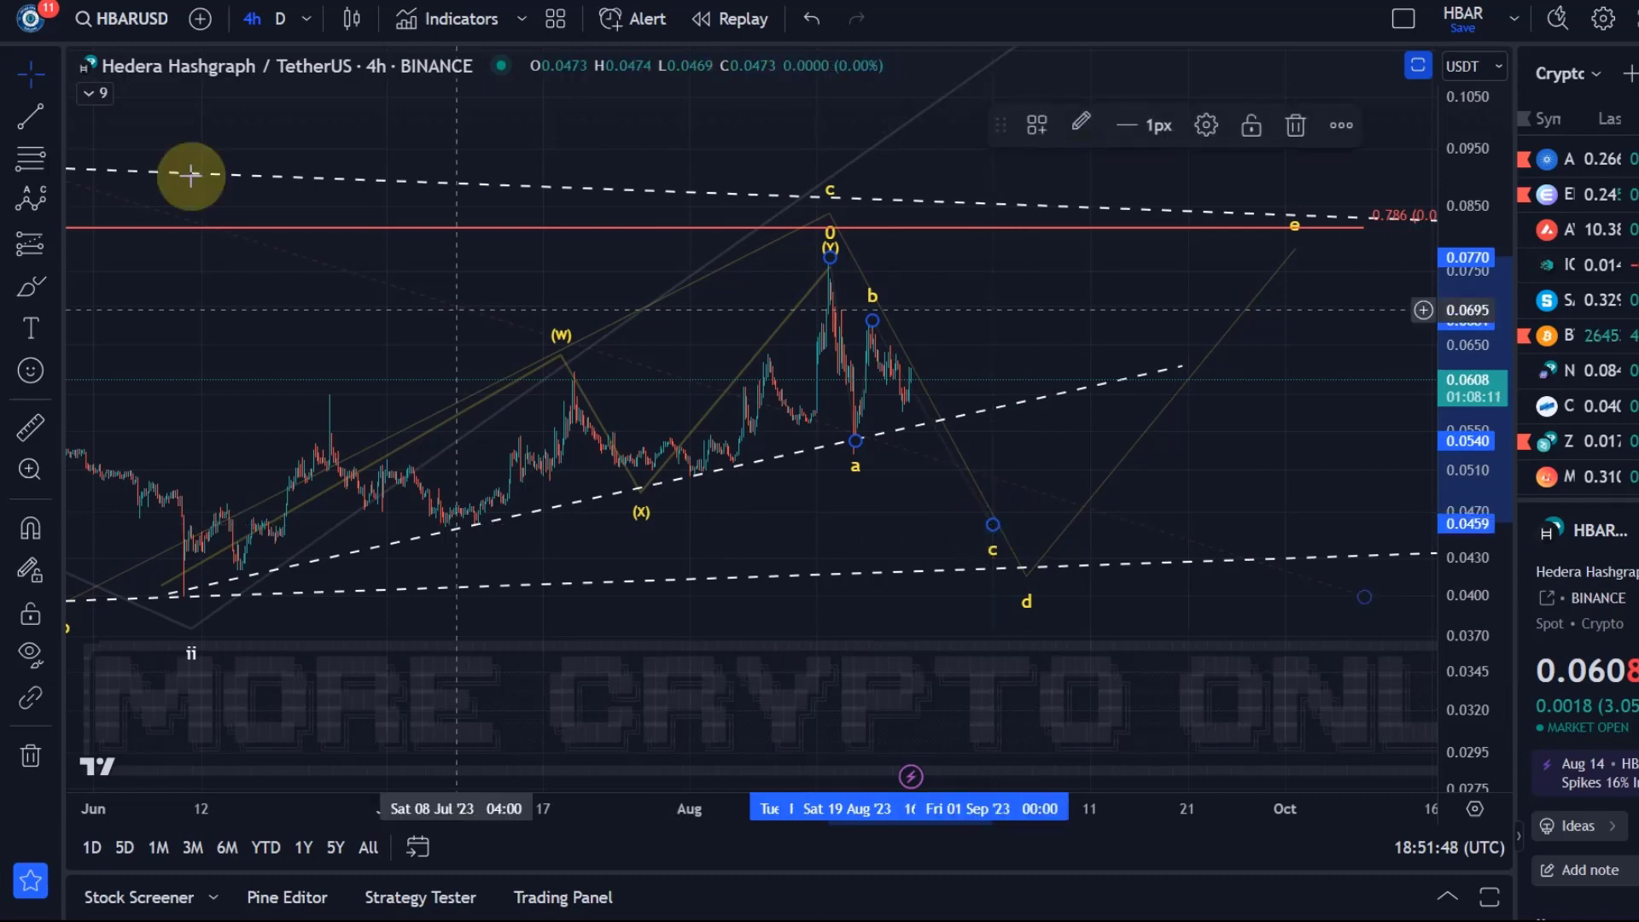
- Draw a trend-based Fib extension from the wave (Y) high at 0.0756 to the wave a low at 0.0523, projected from wave b at 0.0684
left_click(56, 156)
left_click(112, 240)
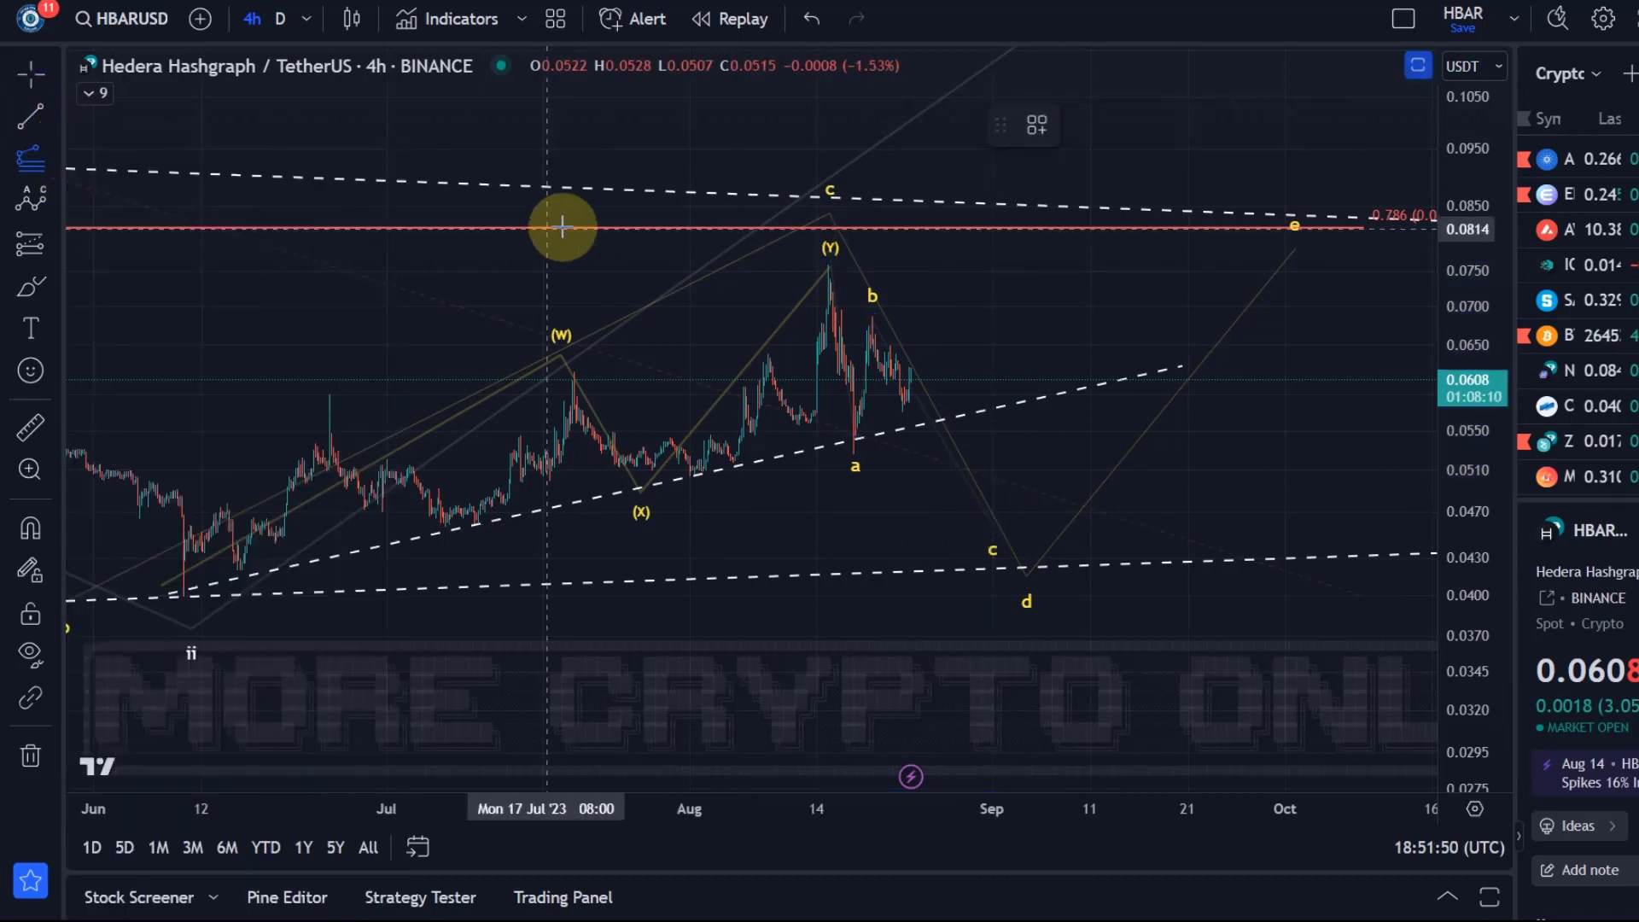
left_click_drag(805, 266, 860, 447)
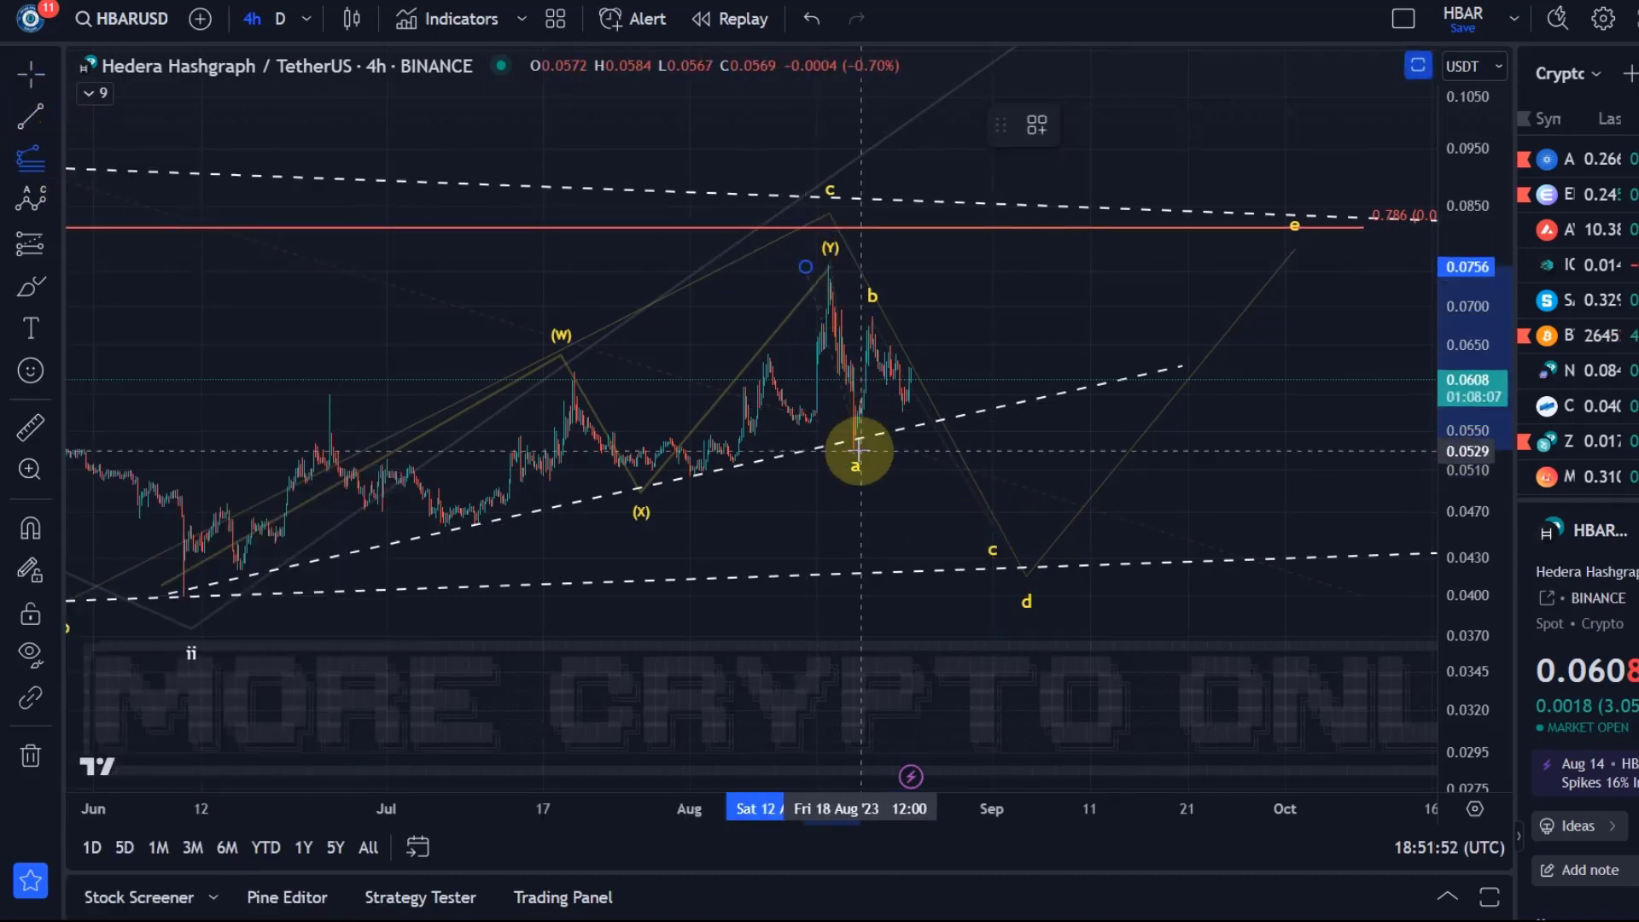
left_click(832, 457)
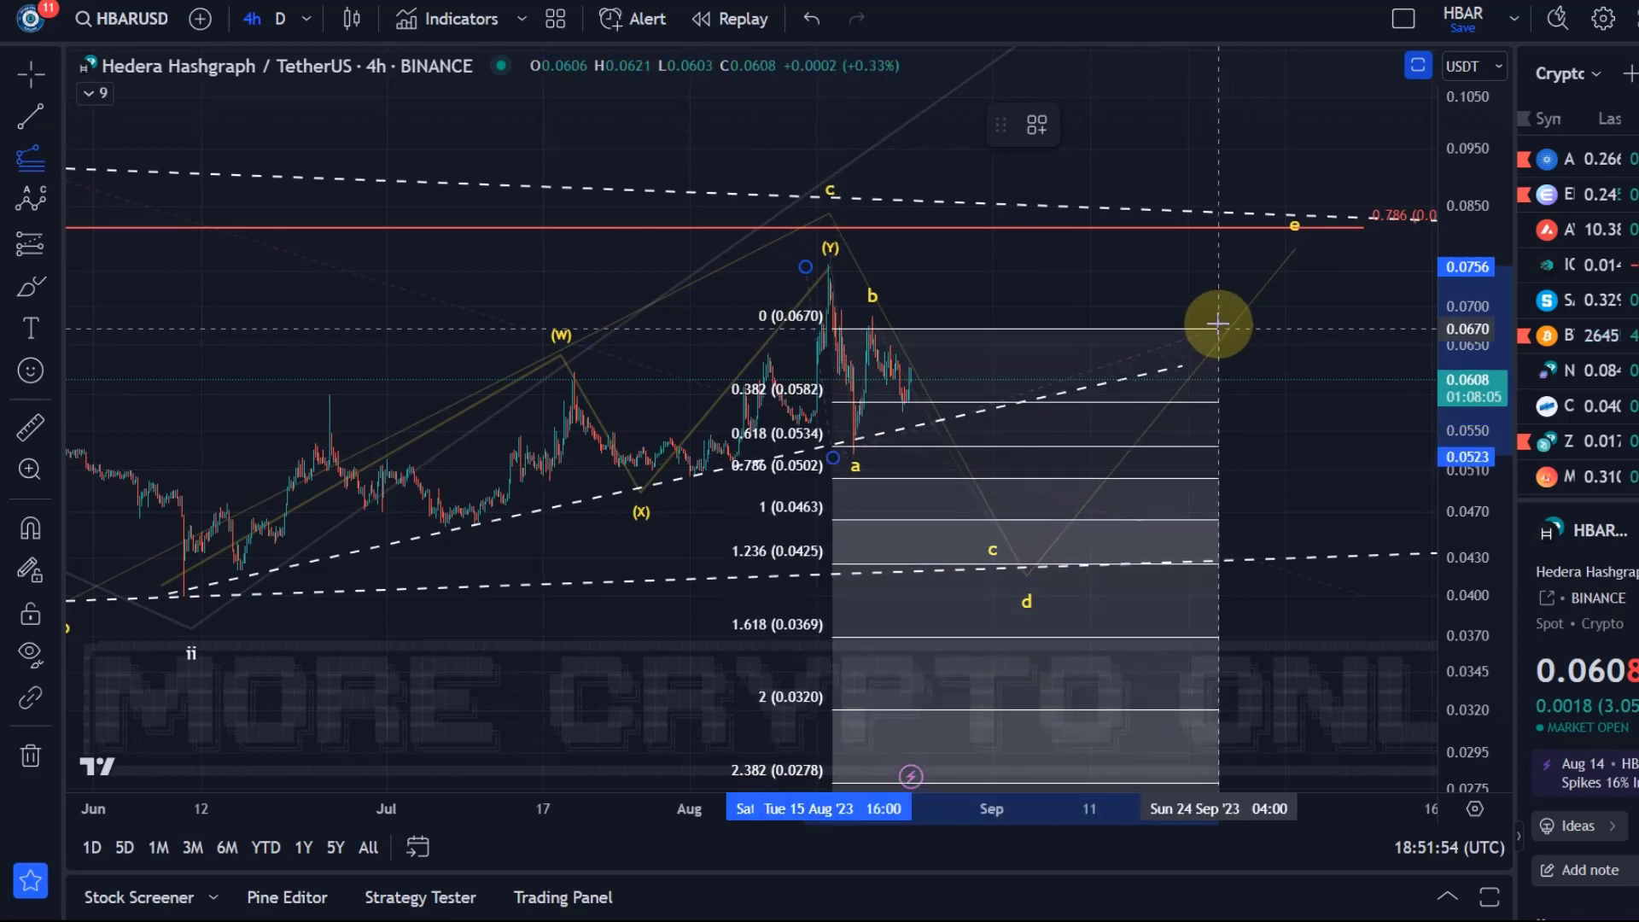
left_click(1218, 319)
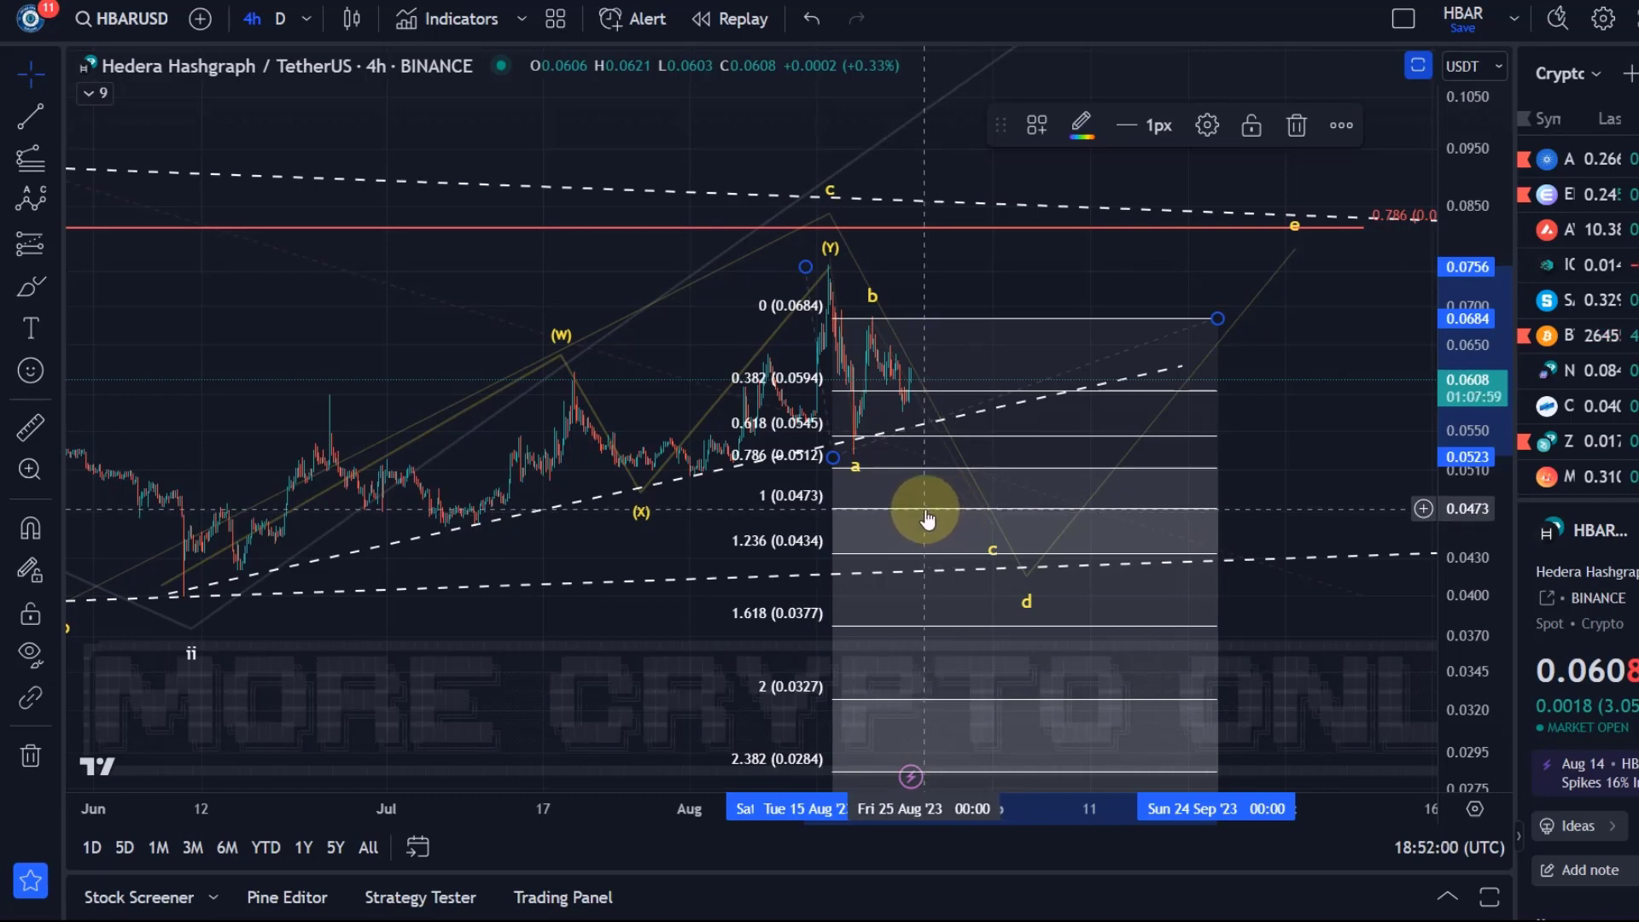
- Add a horizontal line at 0.0473 on the extension's 1 level and delete the Fib extension drawing
left_click(1427, 508)
left_click(1290, 725)
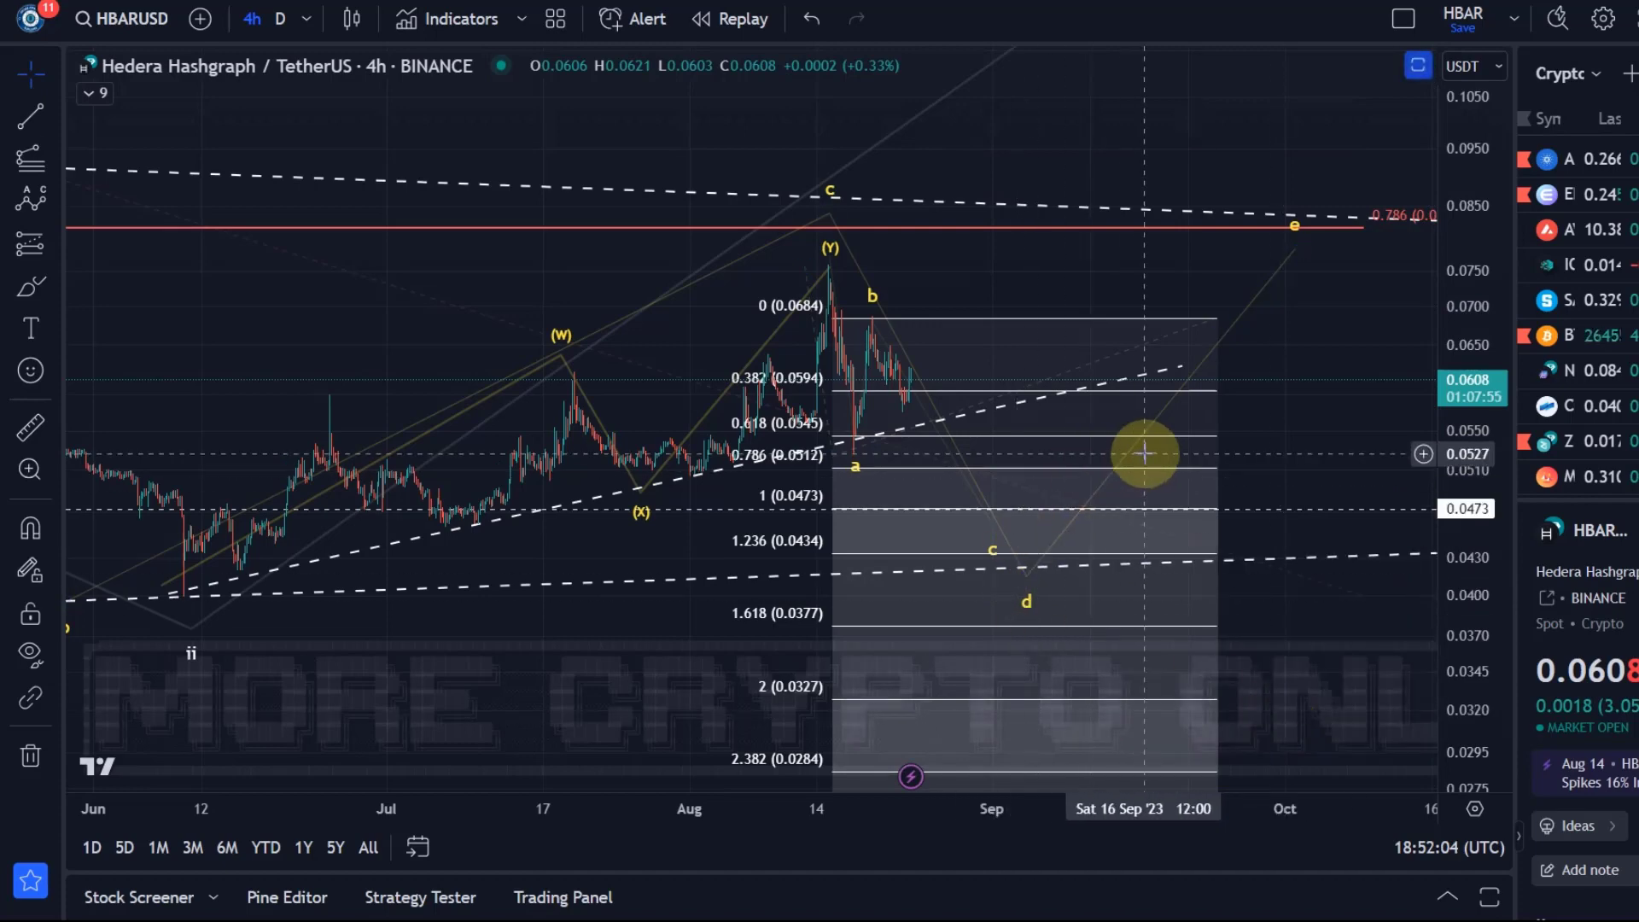
left_click(1181, 472)
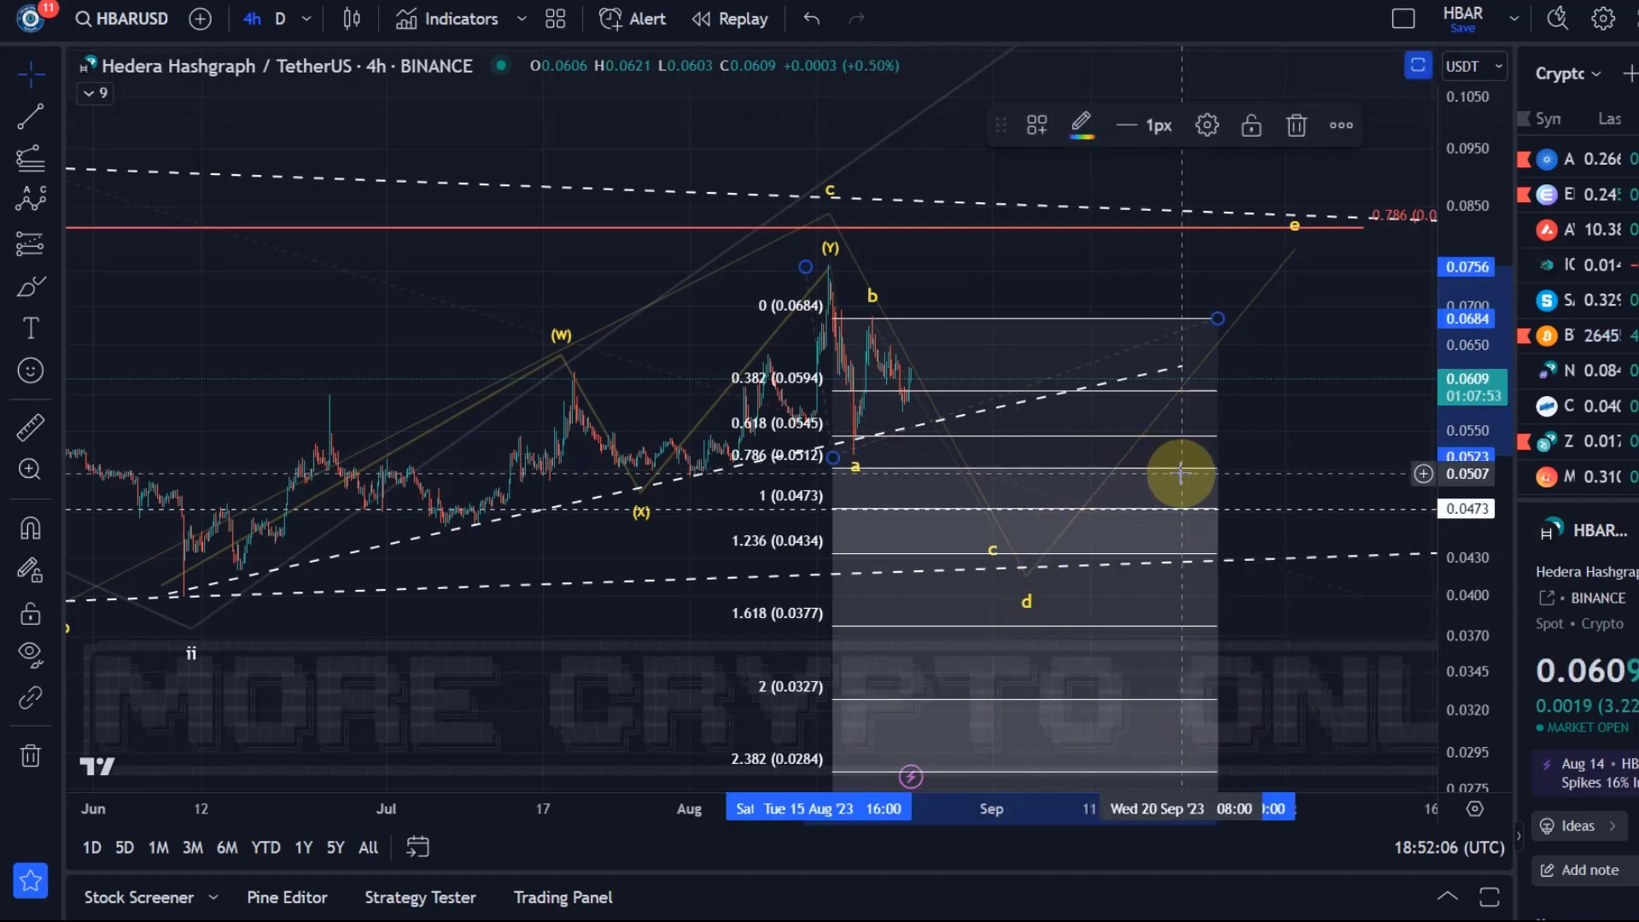
key("Delete")
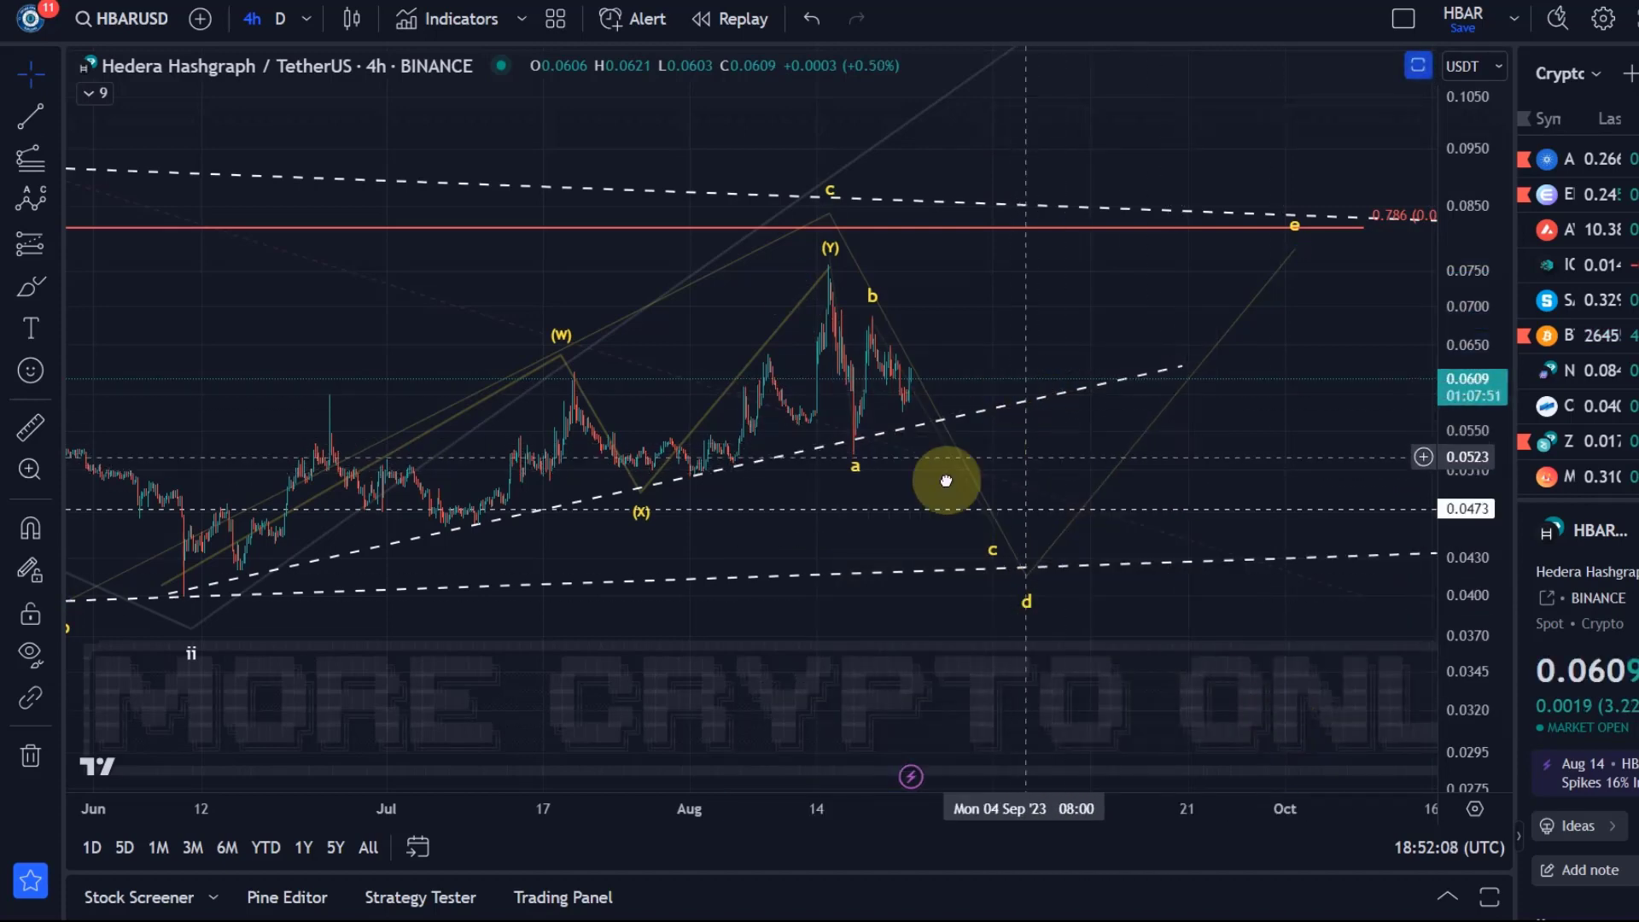
- Lower the triangle's wave e point to about 0.0695 at 28 Sep '23
left_click_drag(1001, 467, 799, 532)
left_click_drag(1090, 329, 1057, 373)
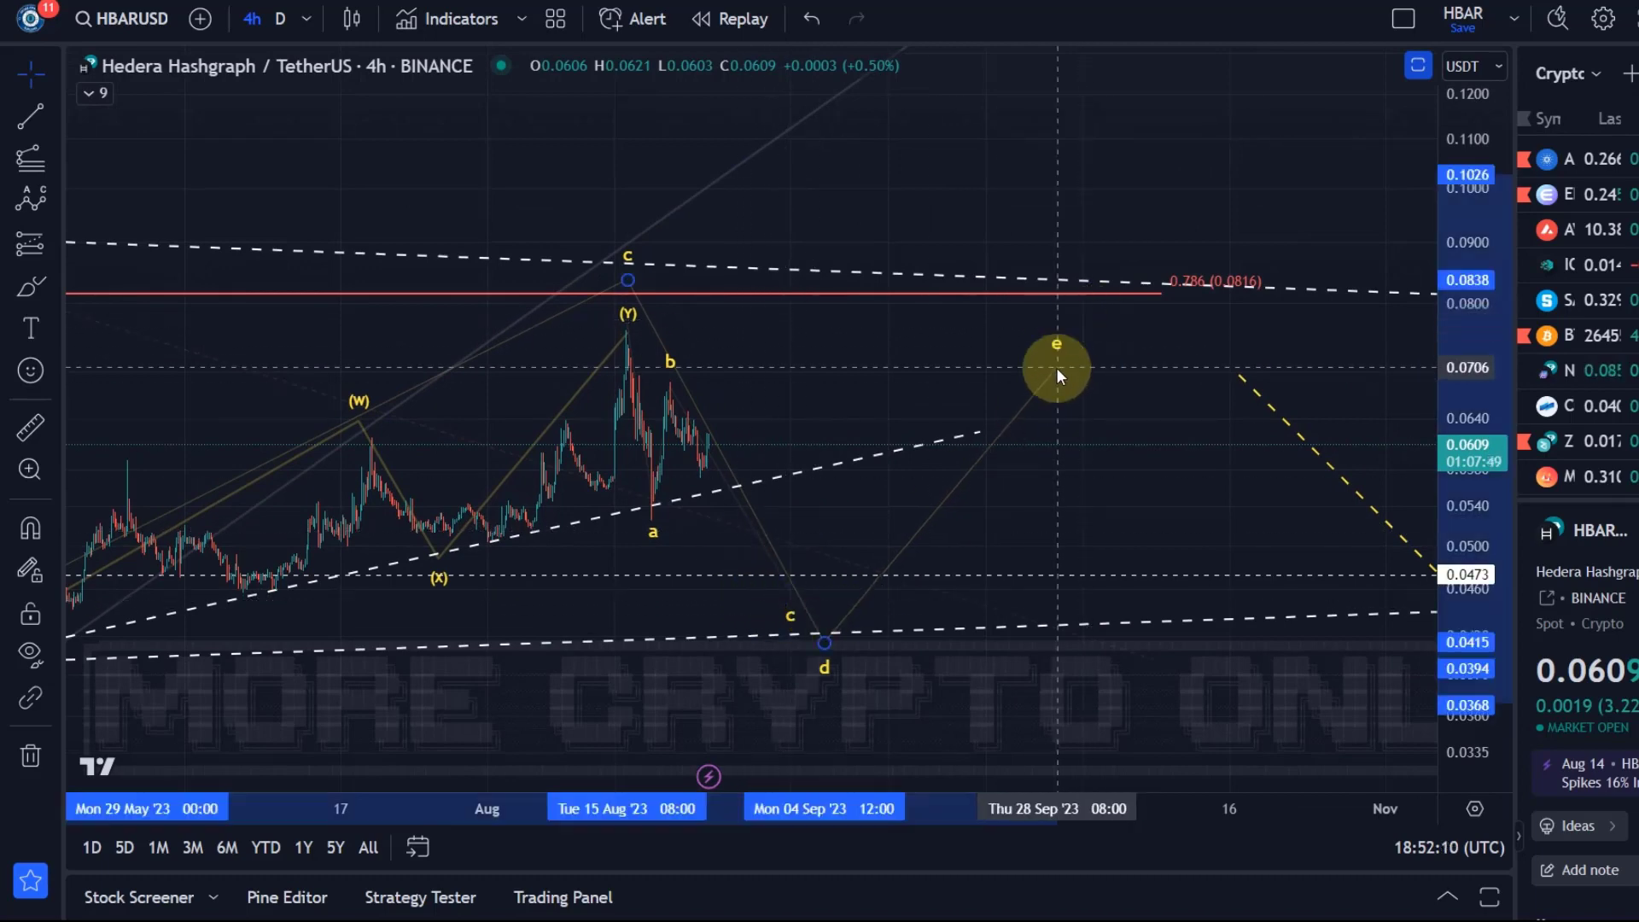
scroll(1067, 444, "down", 3)
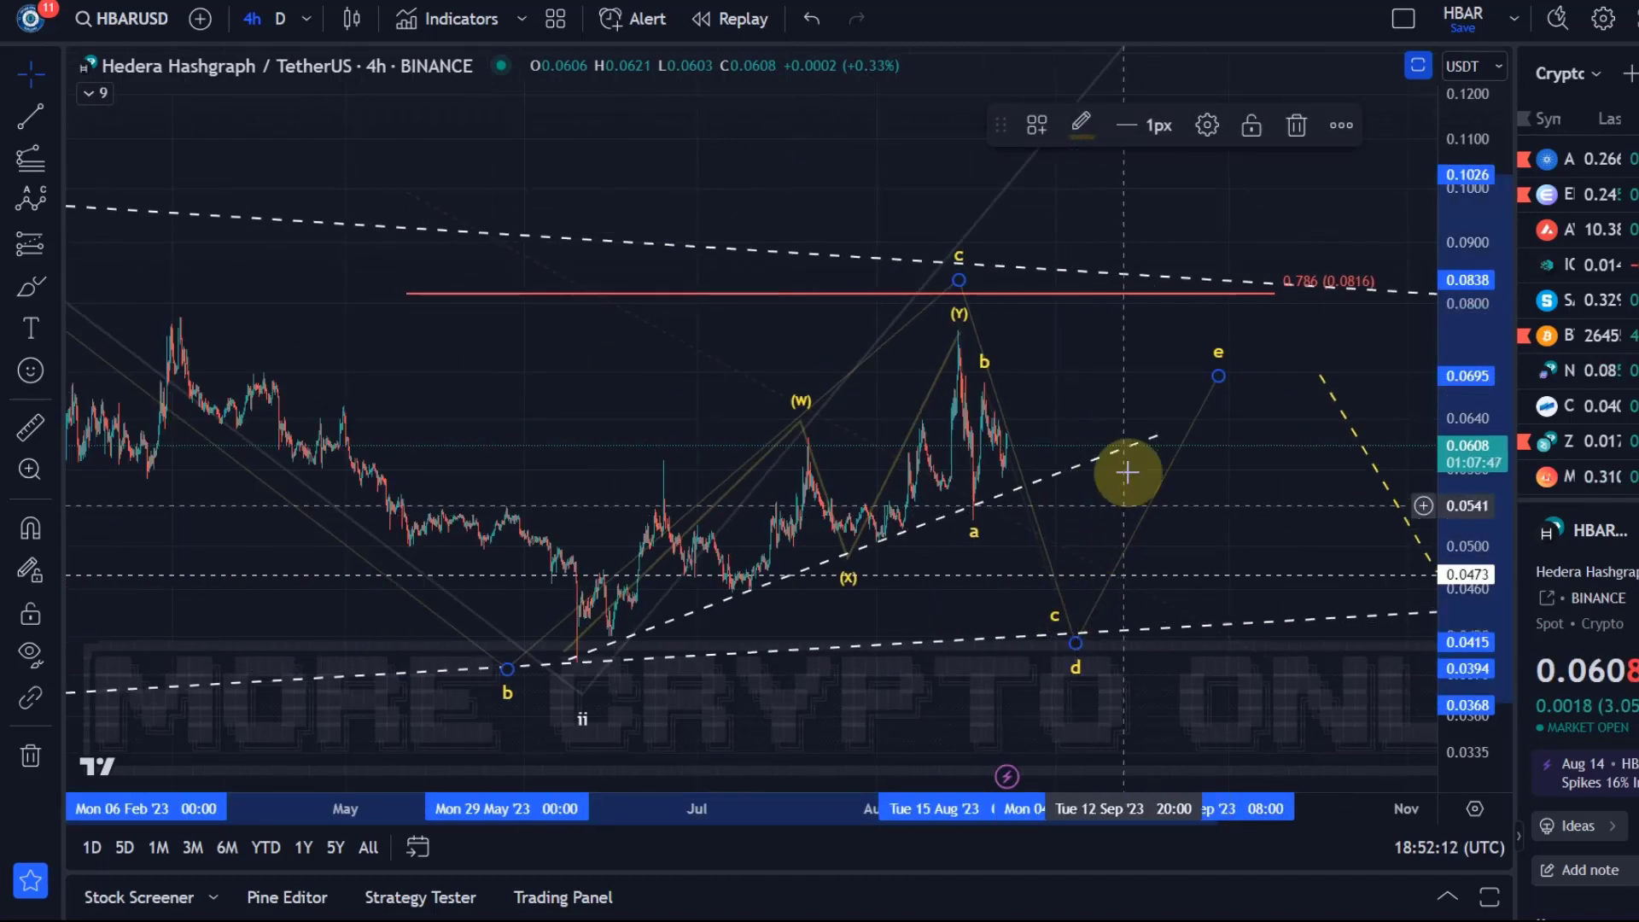
- Switch the HBAR chart to the daily interval to review the whole triangle
scroll(1217, 401, "down", 5)
mouse_move(1043, 384)
left_mouse_down()
mouse_move(839, 360)
mouse_move(677, 256)
left_mouse_up()
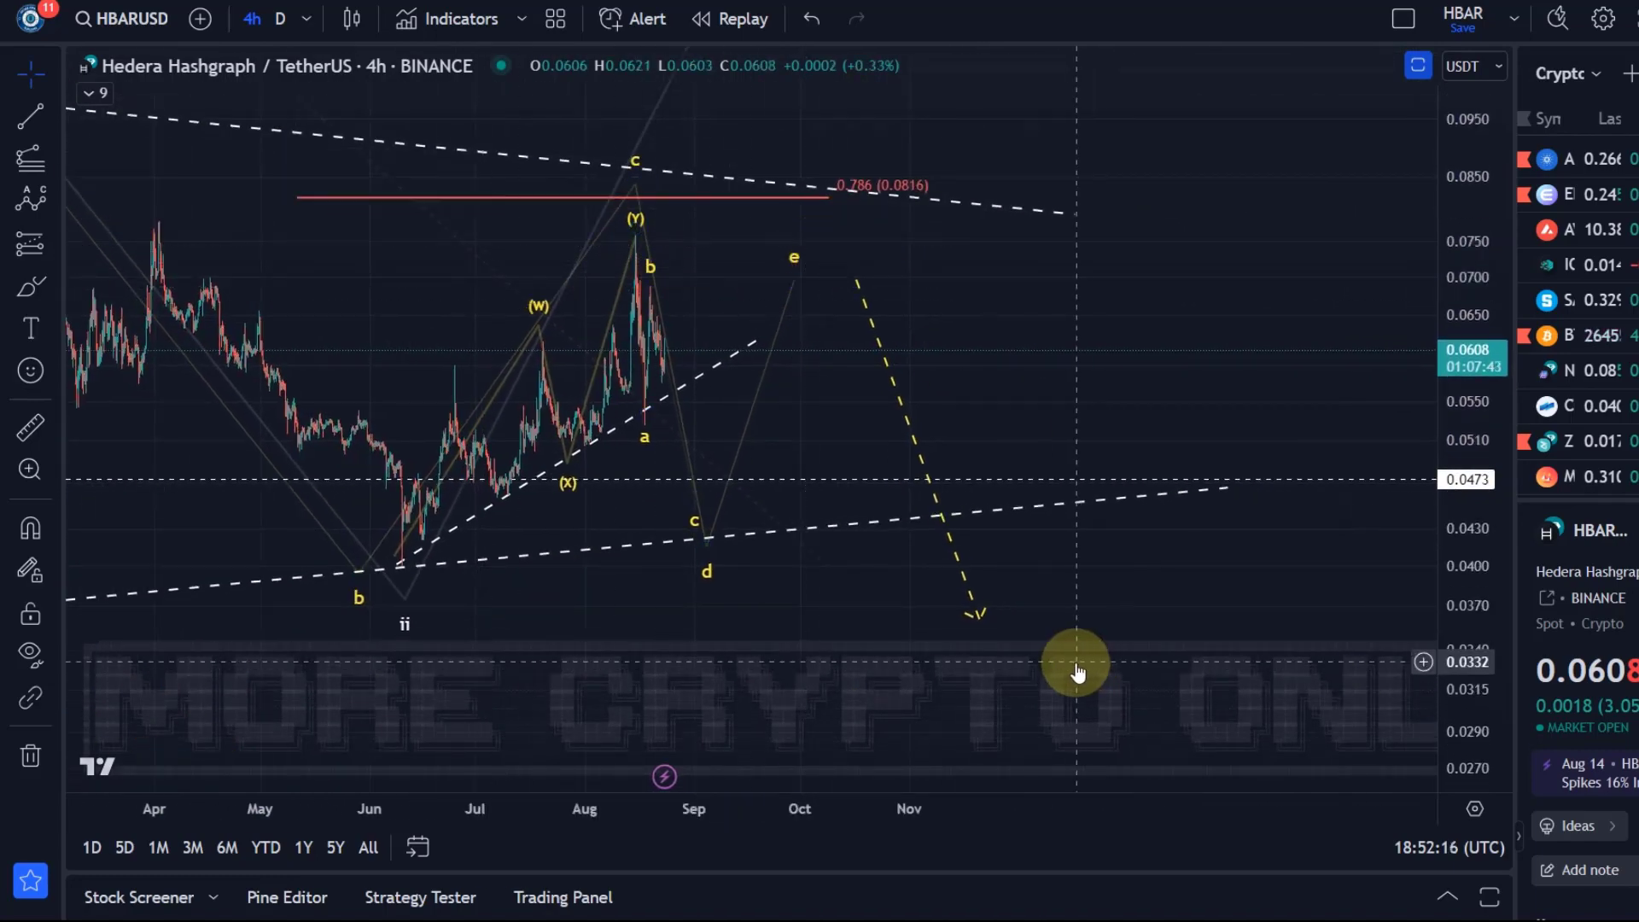
left_click_drag(531, 373, 1079, 475)
left_click_drag(1474, 415, 1469, 628)
left_click_drag(968, 242, 760, 256)
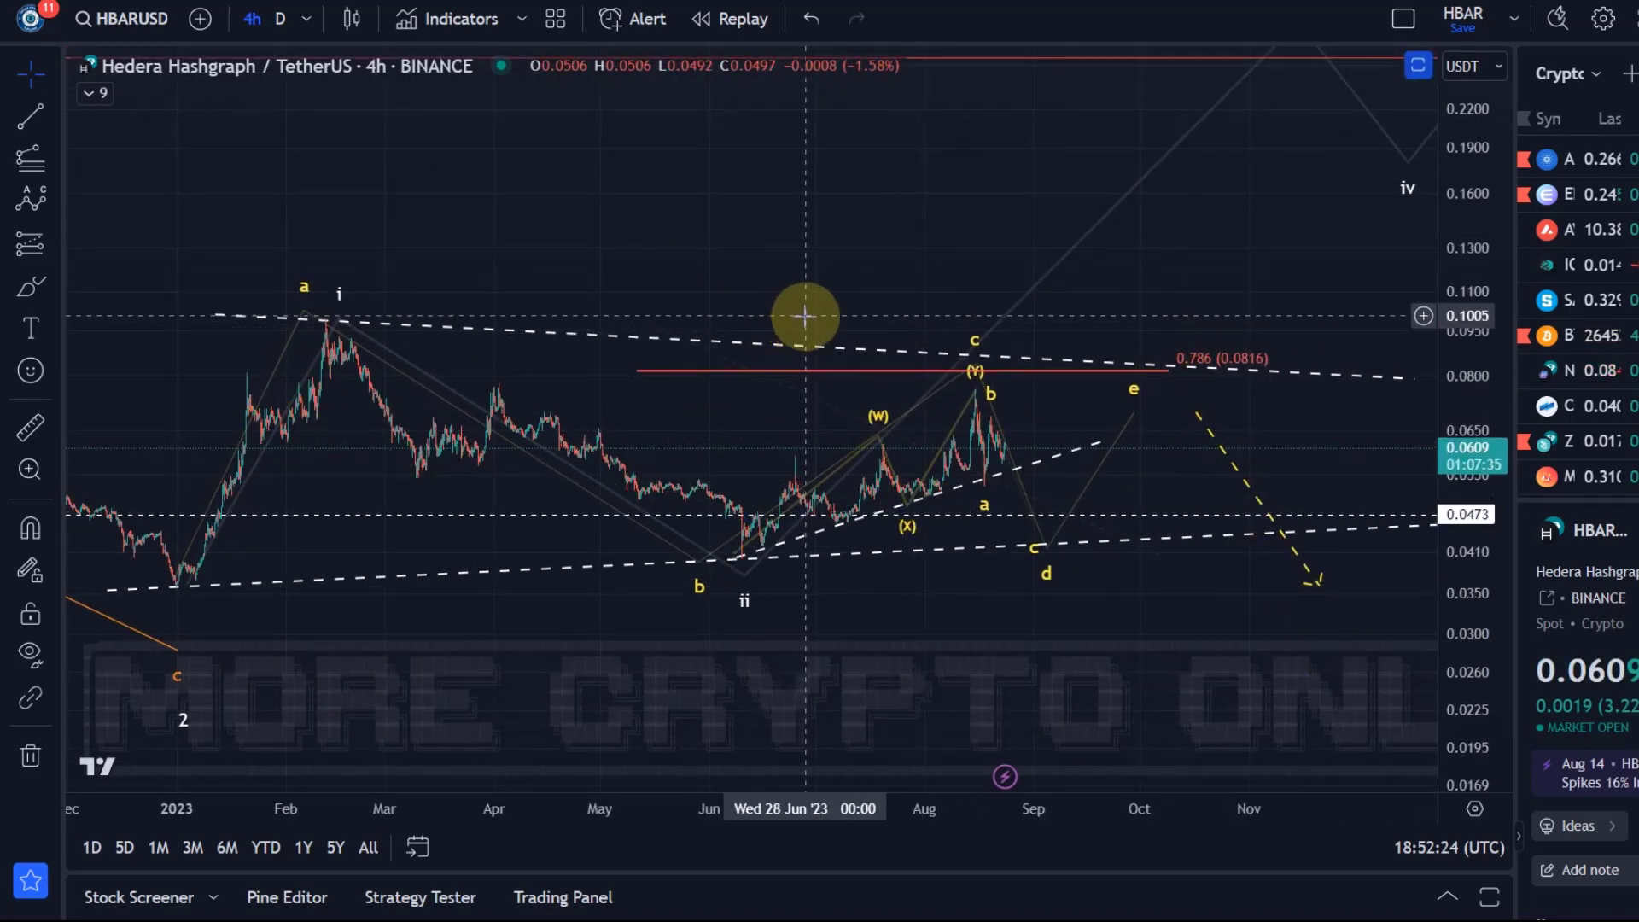
left_click_drag(1156, 228, 1017, 311)
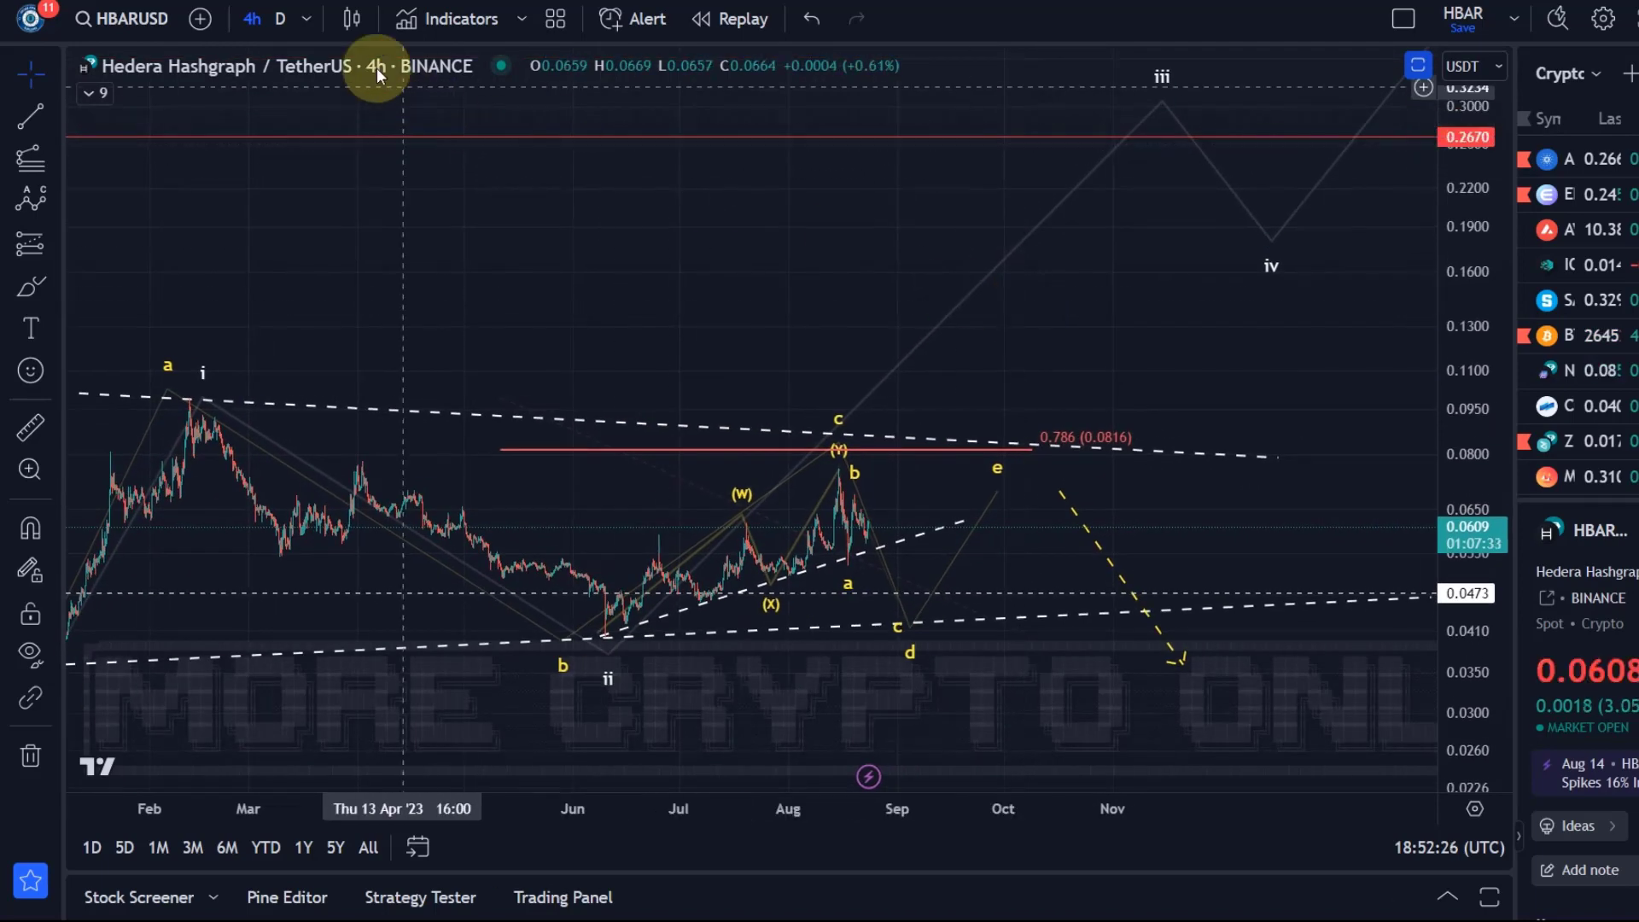
left_click(280, 19)
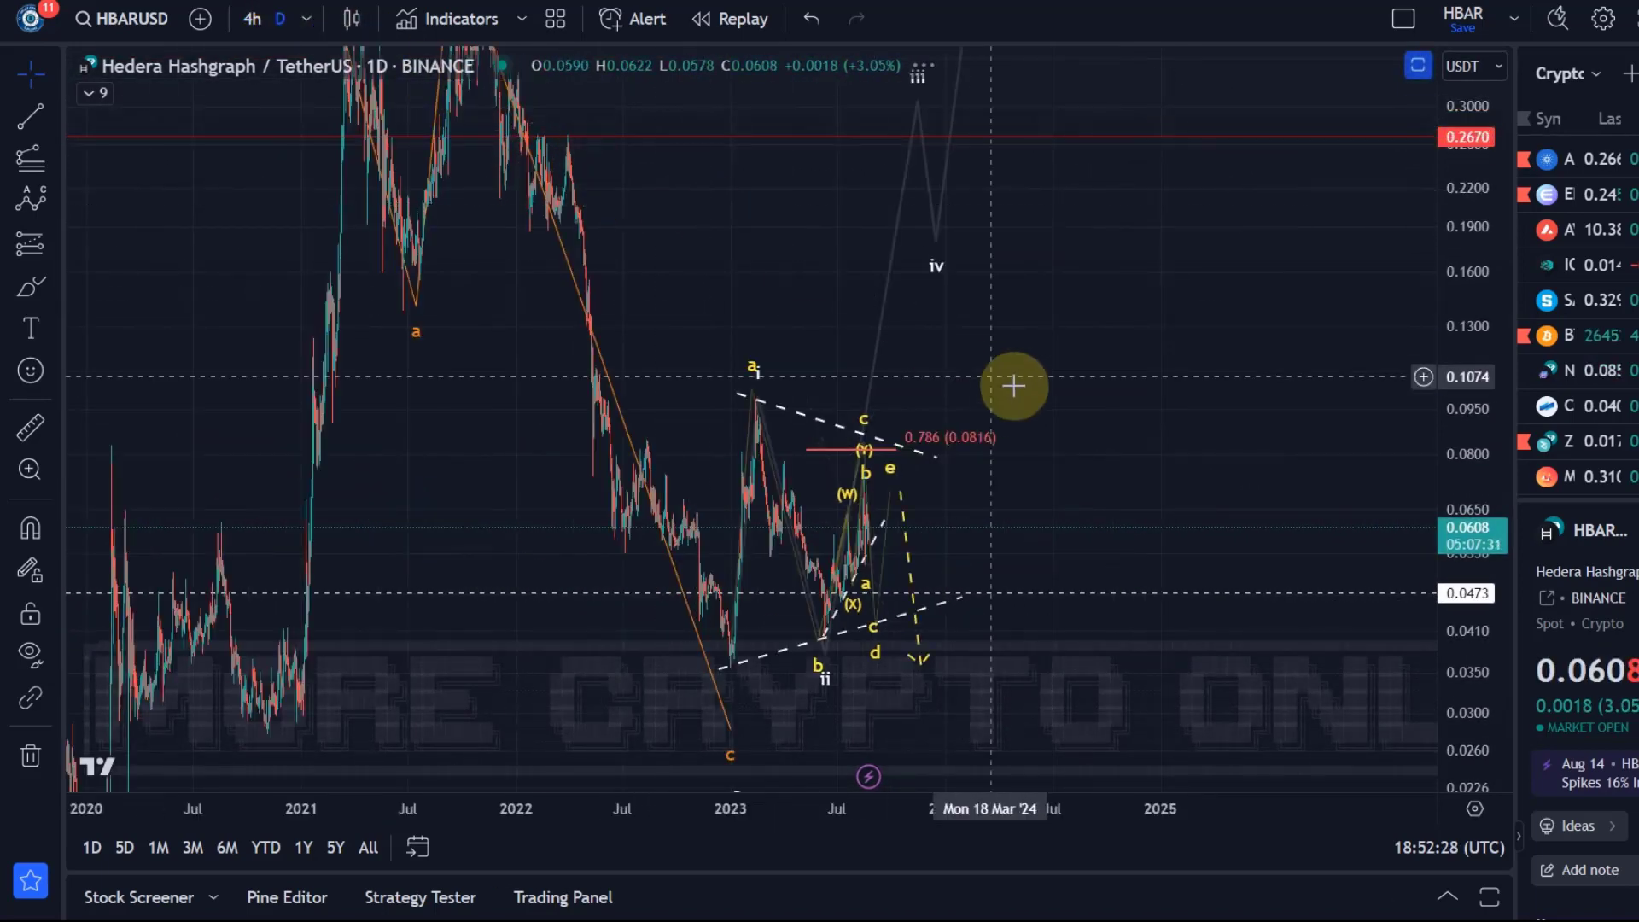
scroll(982, 378, "up", 4)
left_click_drag(950, 370, 1452, 288)
scroll(1366, 348, "up", 4)
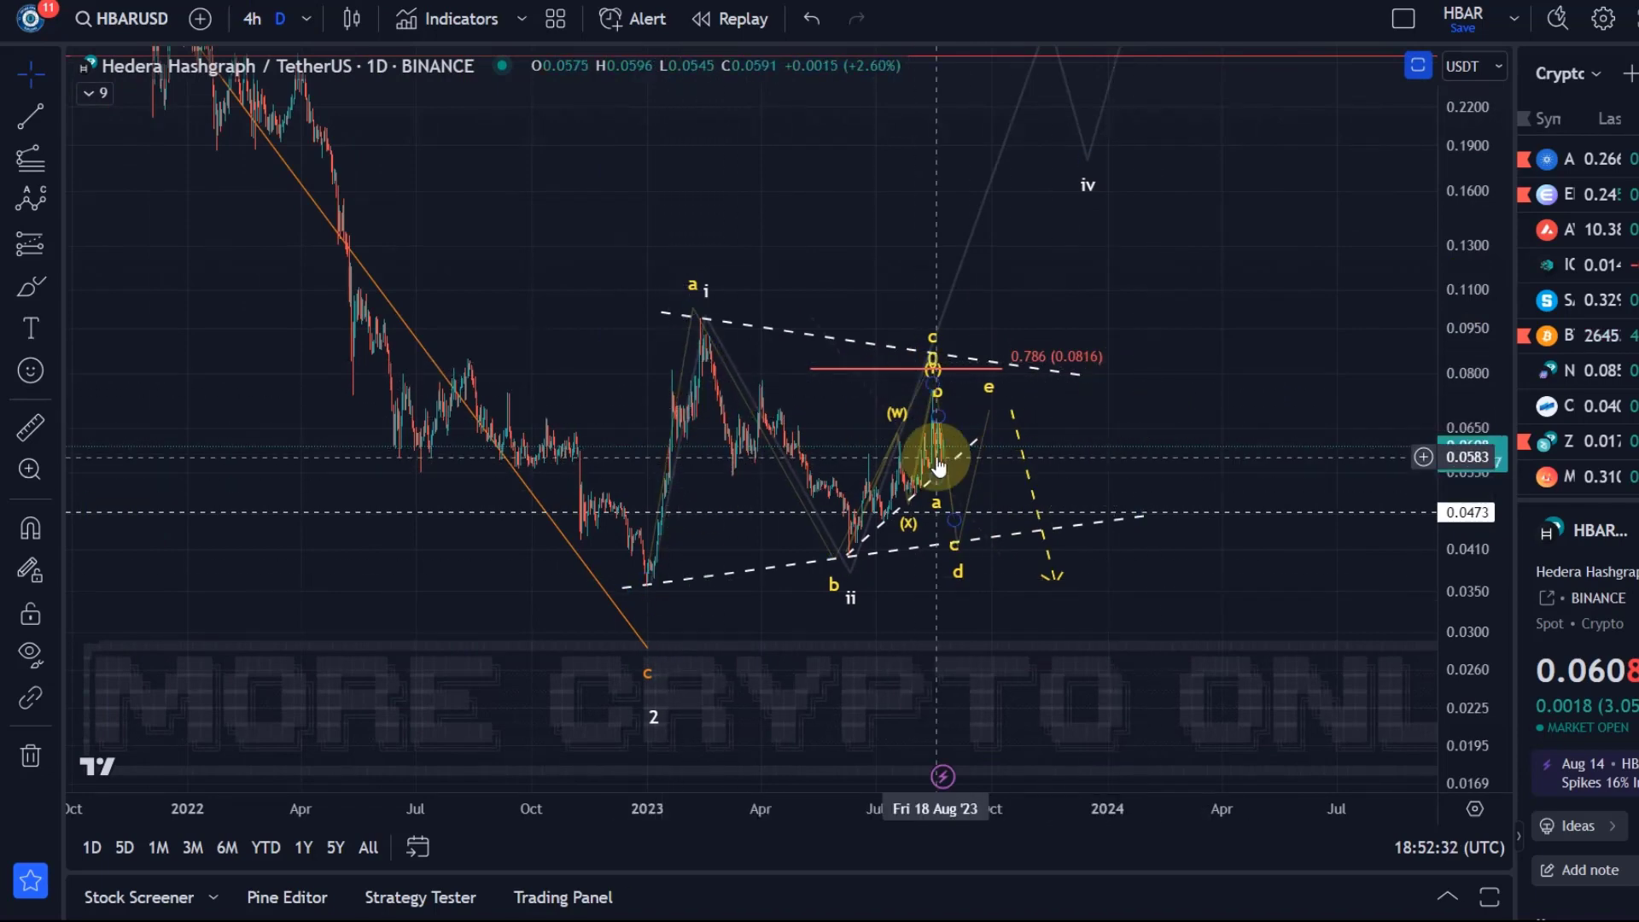
scroll(728, 542, "up", 2)
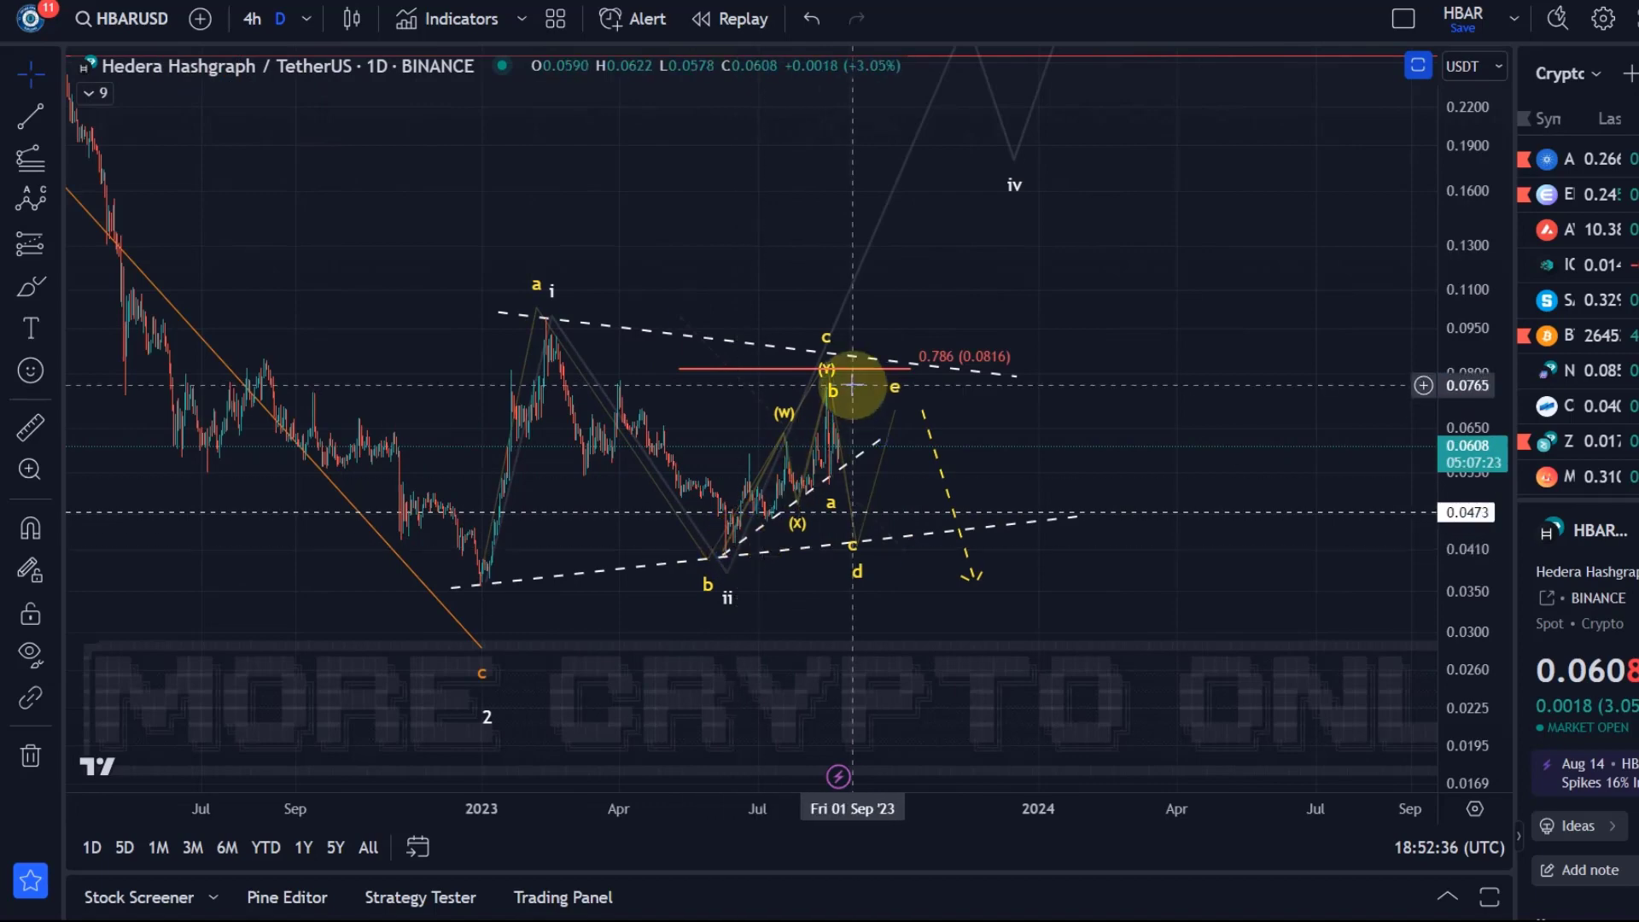
- Examine the triangle's projected c and d lows and the white wave i to iv count on the daily chart
left_click(823, 439)
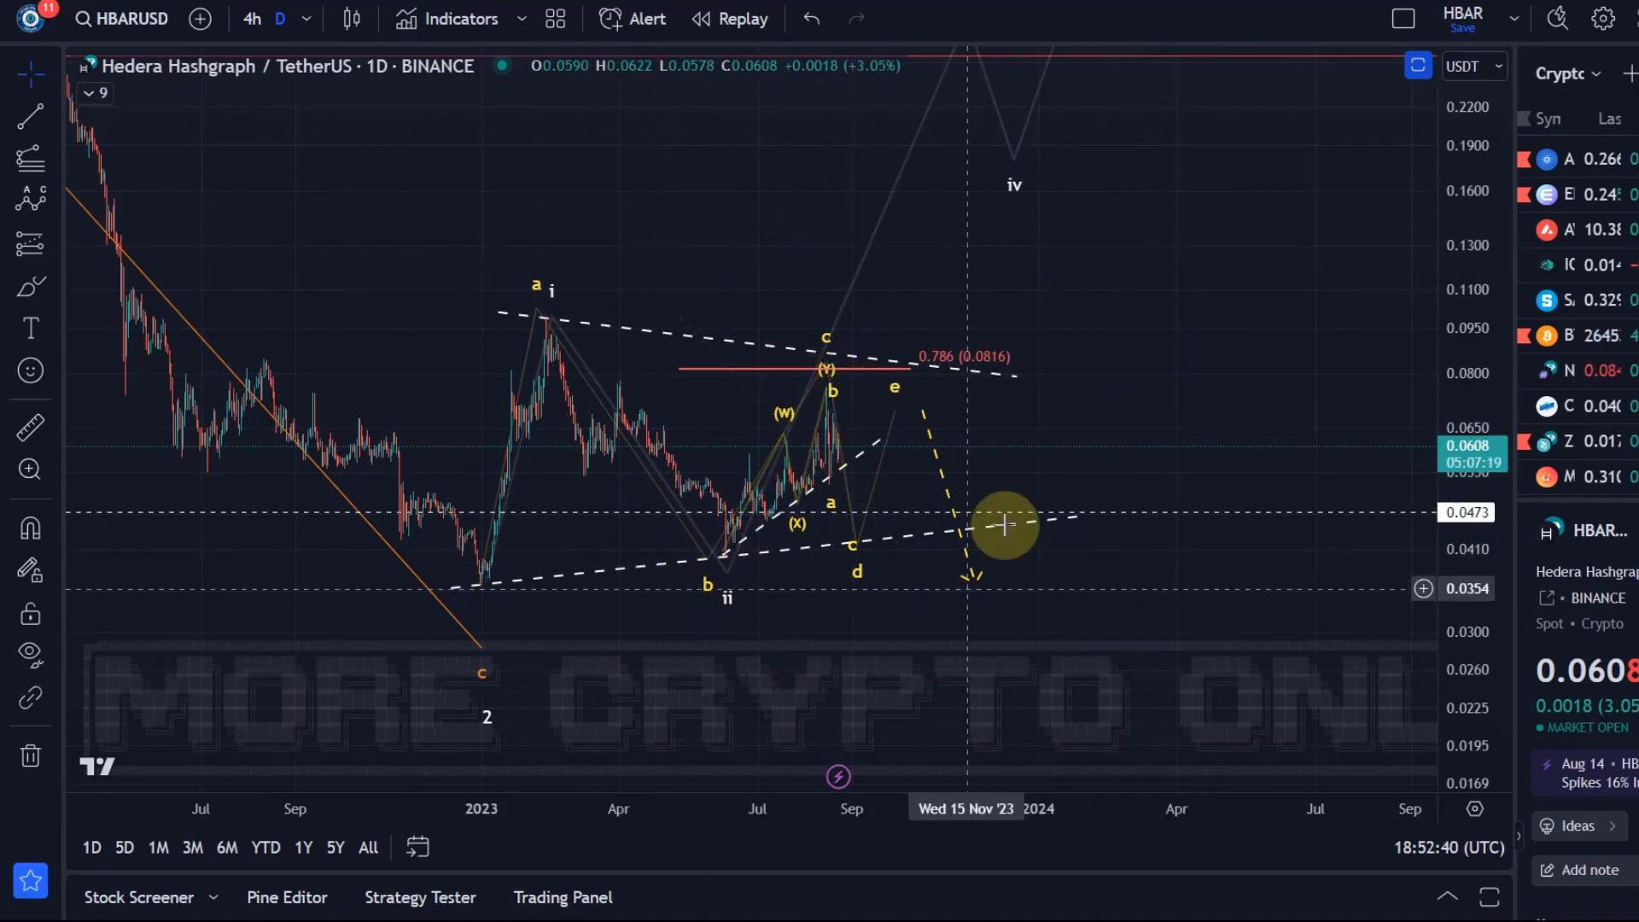
left_click(943, 475)
left_click(854, 523)
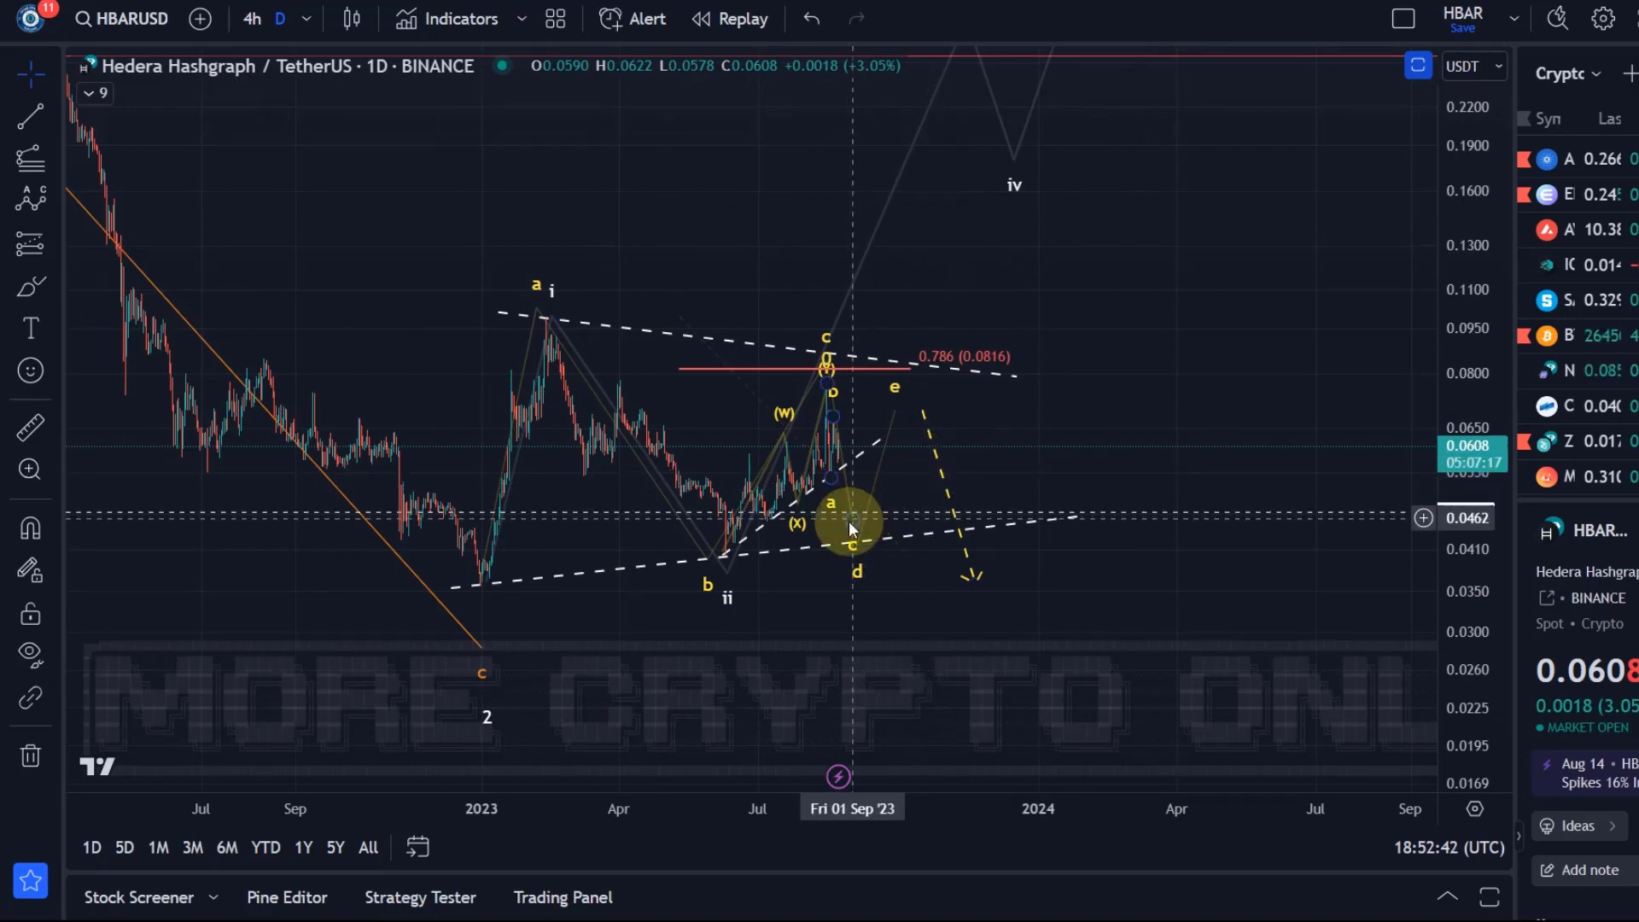
left_click(830, 547)
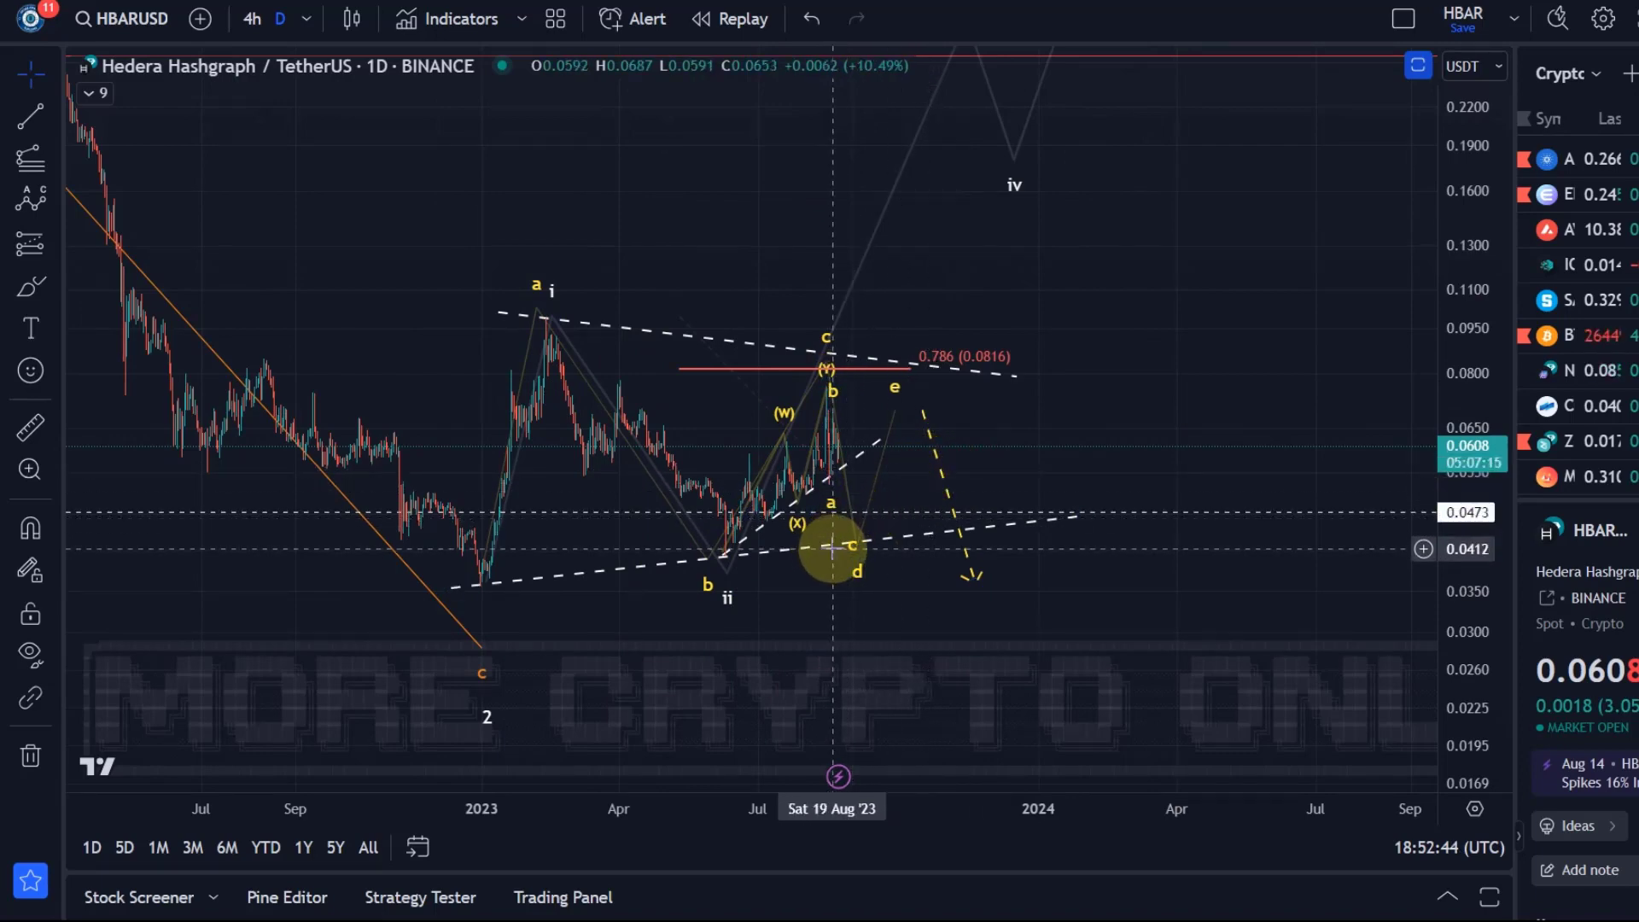
left_click_drag(1168, 381, 1501, 387)
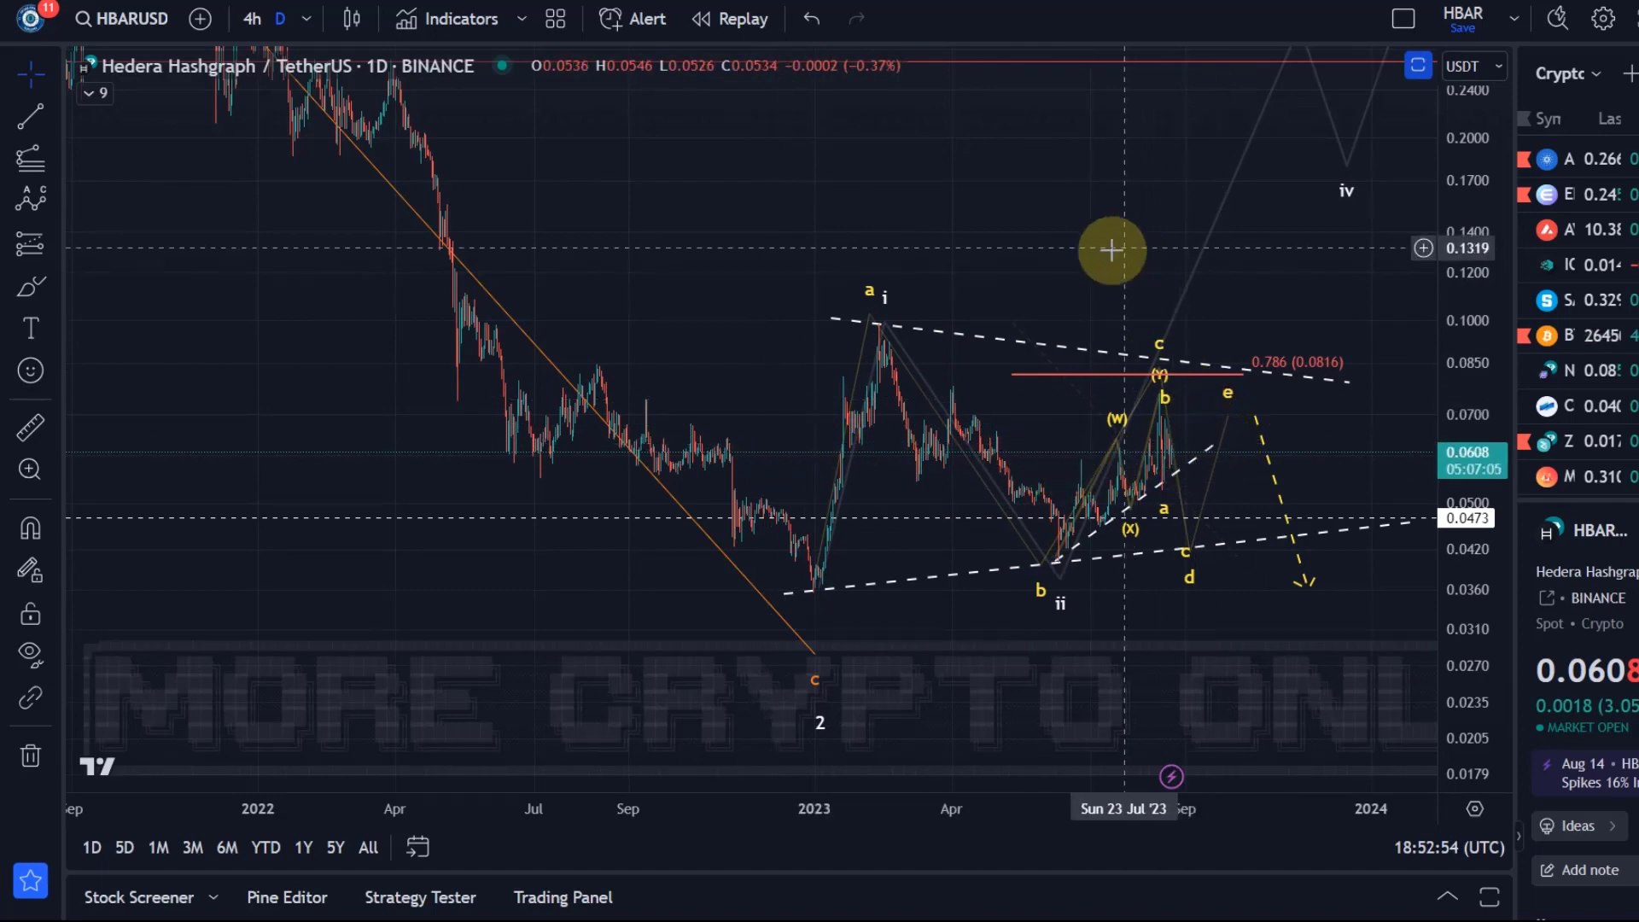
left_click_drag(1085, 249, 871, 273)
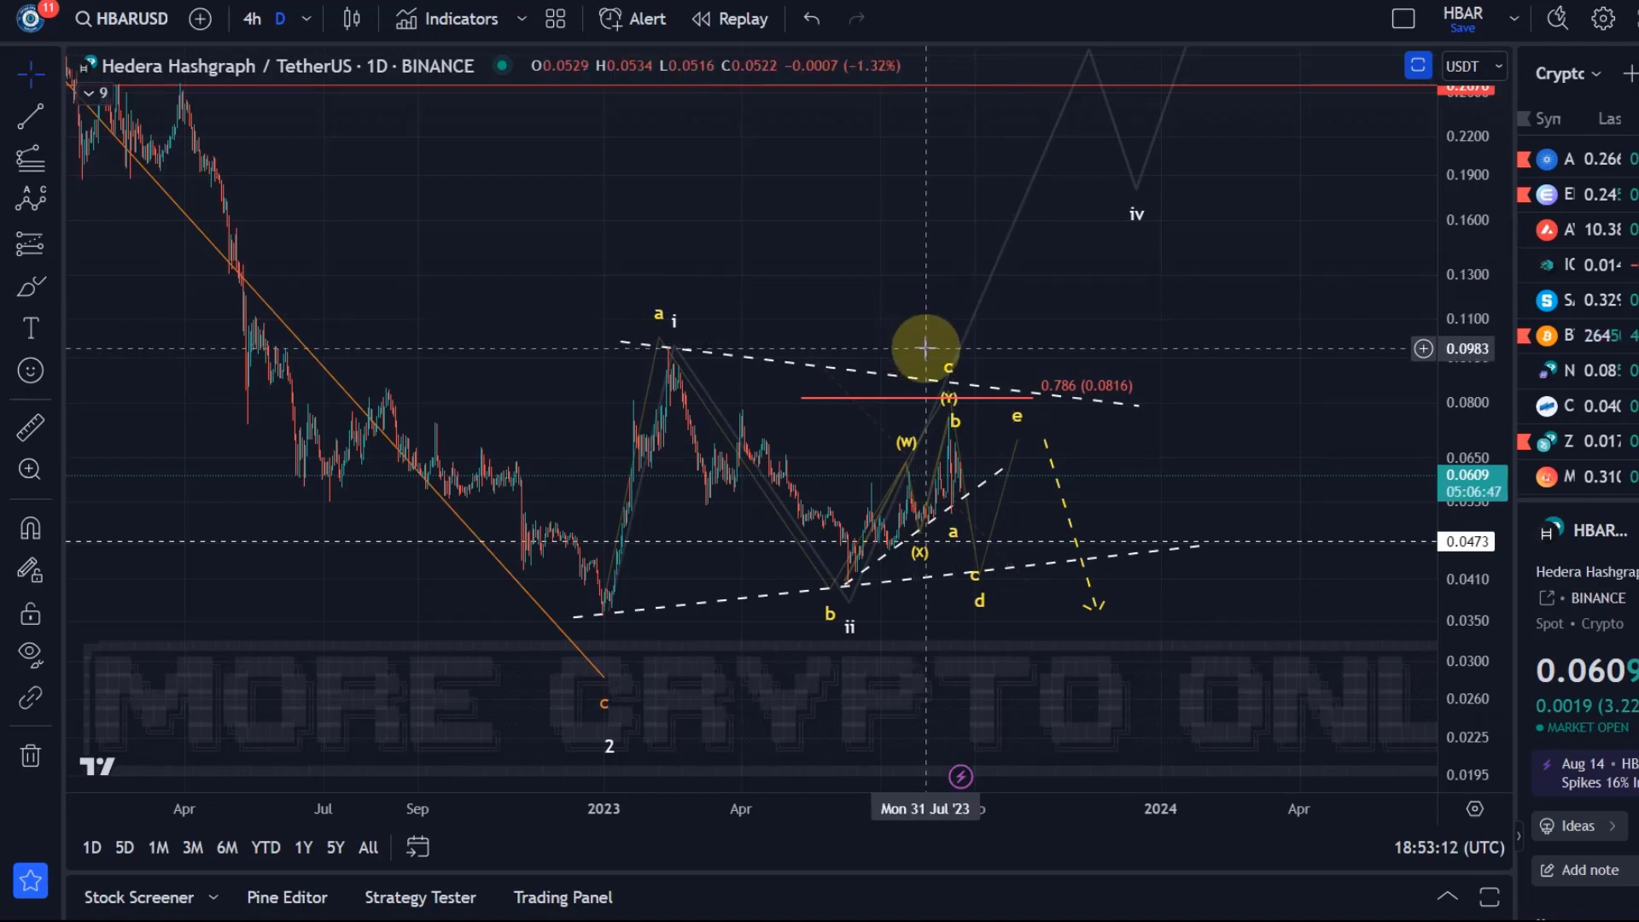
left_click_drag(1016, 305, 969, 401)
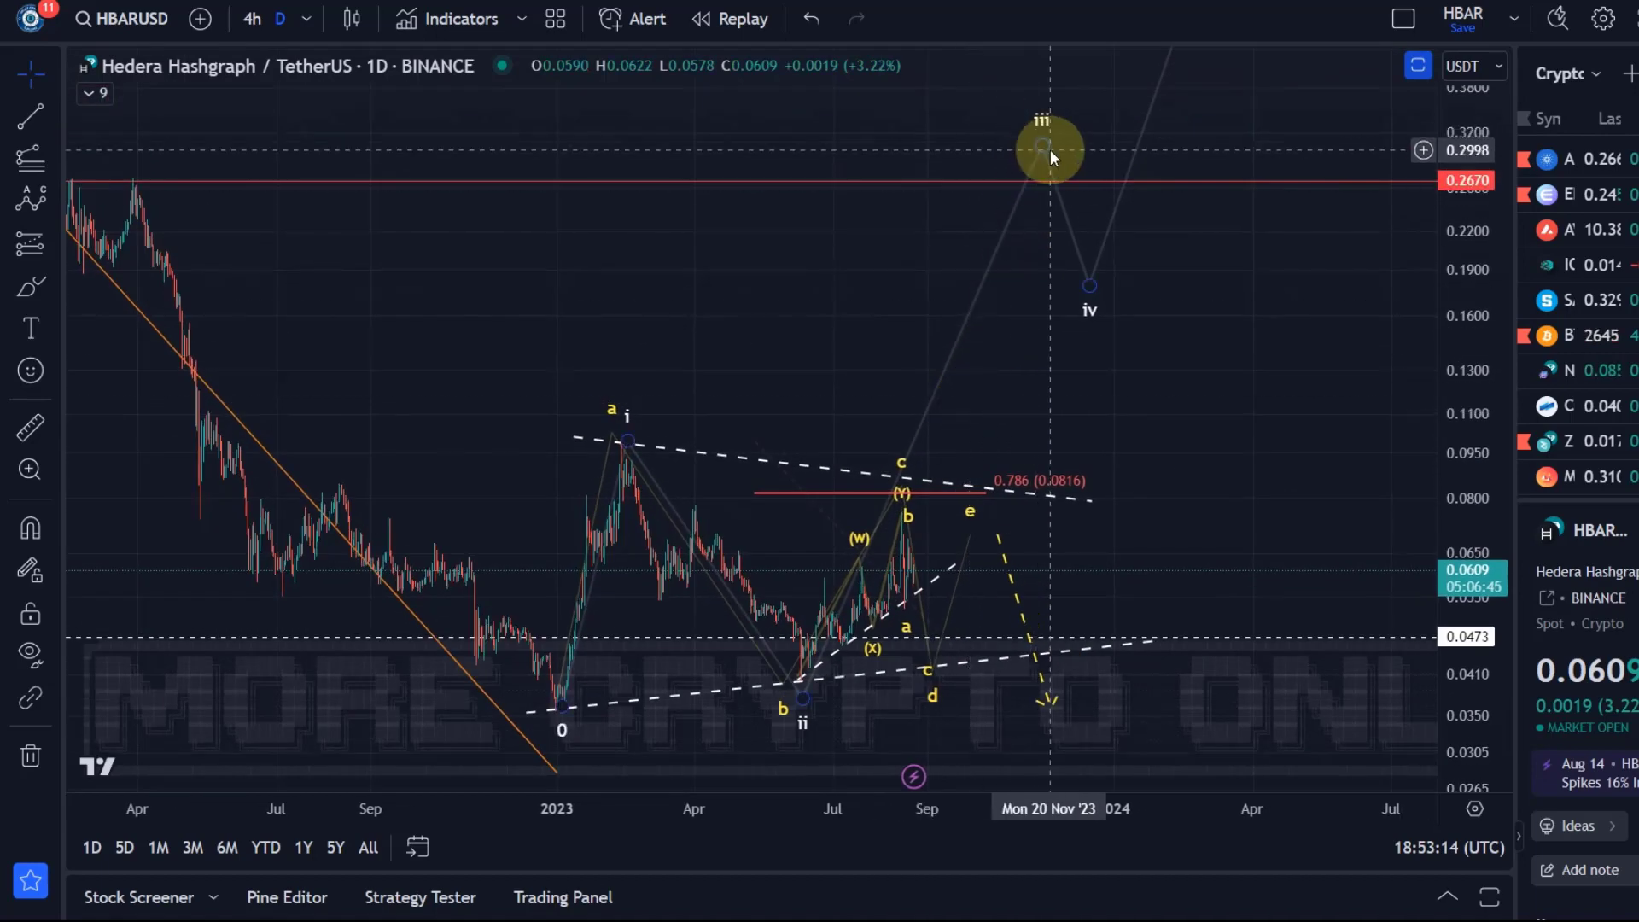